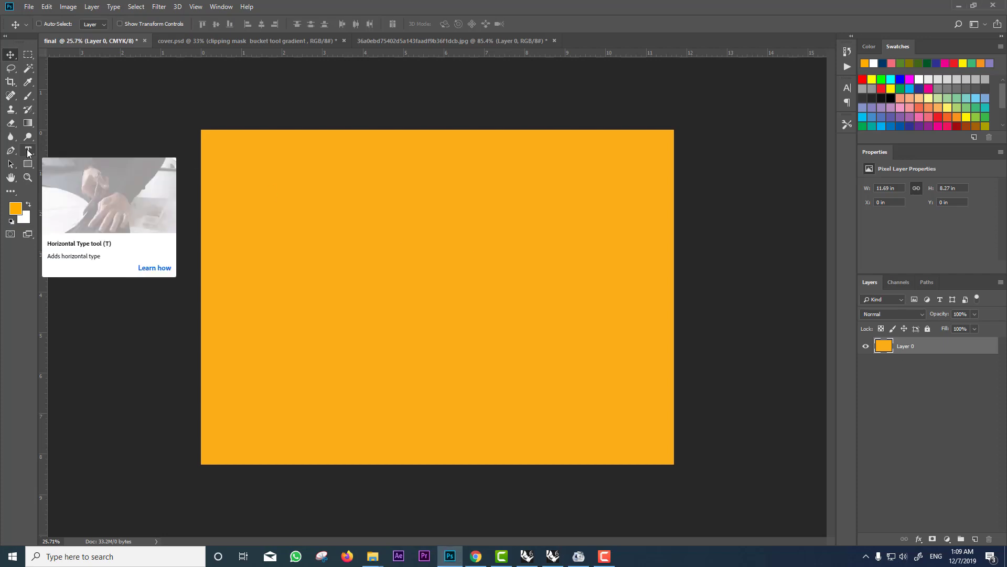
# Type trial point text 'FGFDHGUFDHGU', test its alignment options, then discard it
pyautogui.click(28, 150)
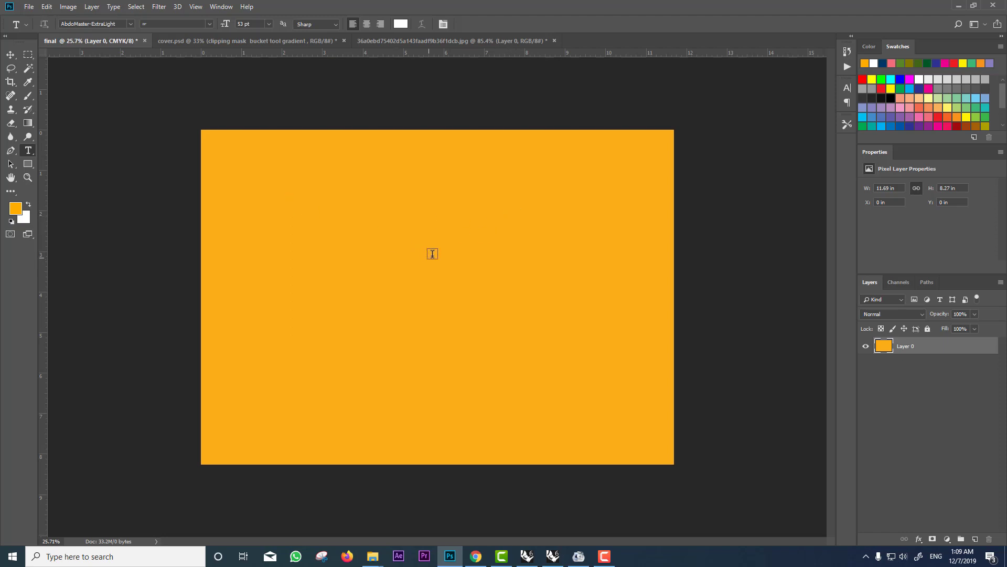
pyautogui.click(453, 250)
pyautogui.write('FGFDHG')
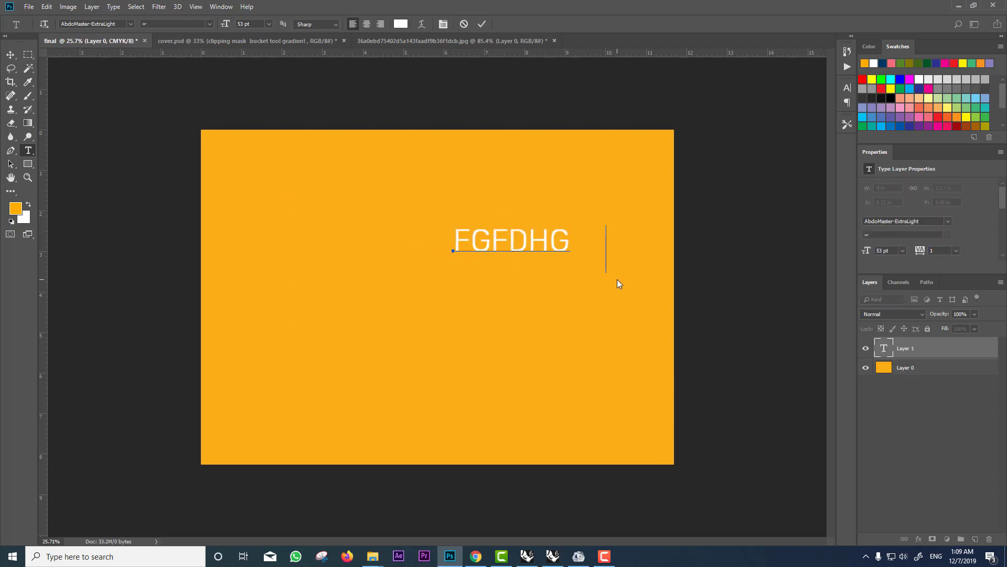
pyautogui.write('UFDHGU')
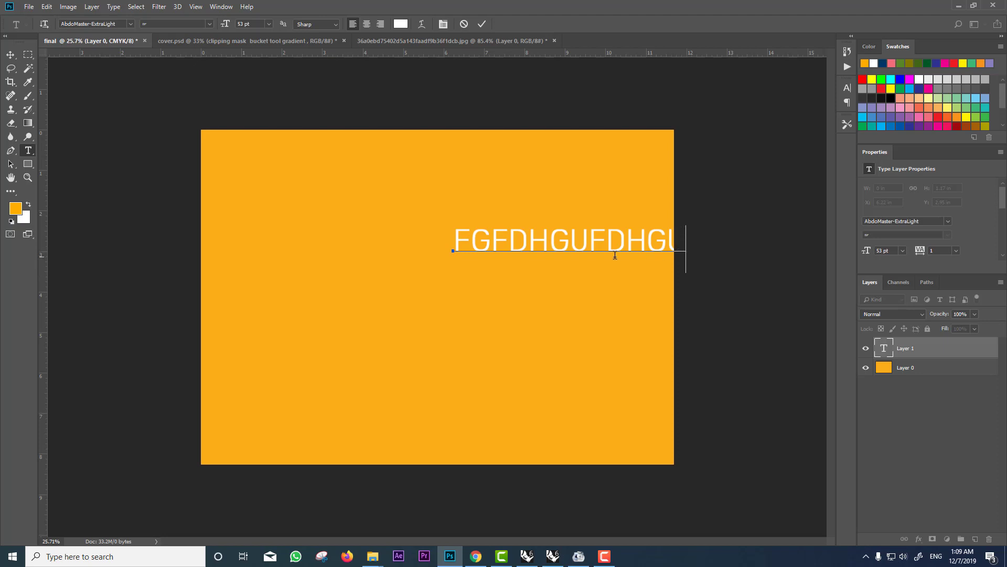
pyautogui.hotkey('ctrl', 'a')
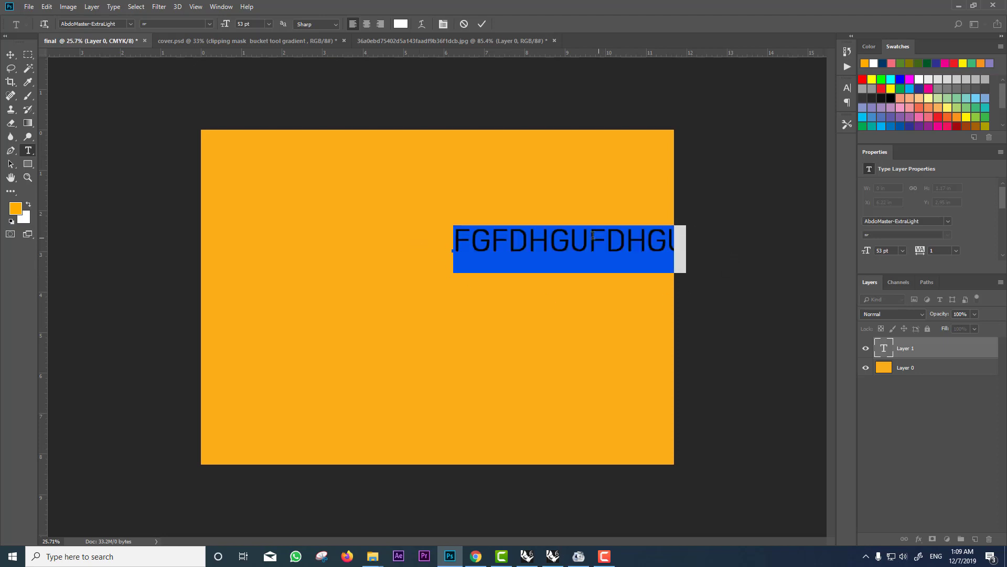
pyautogui.click(367, 23)
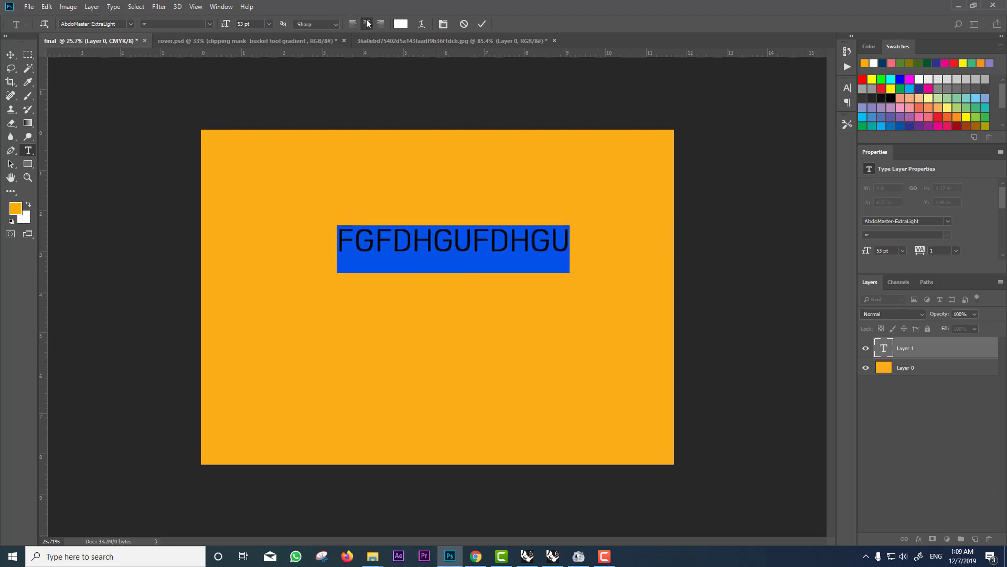
pyautogui.click(377, 24)
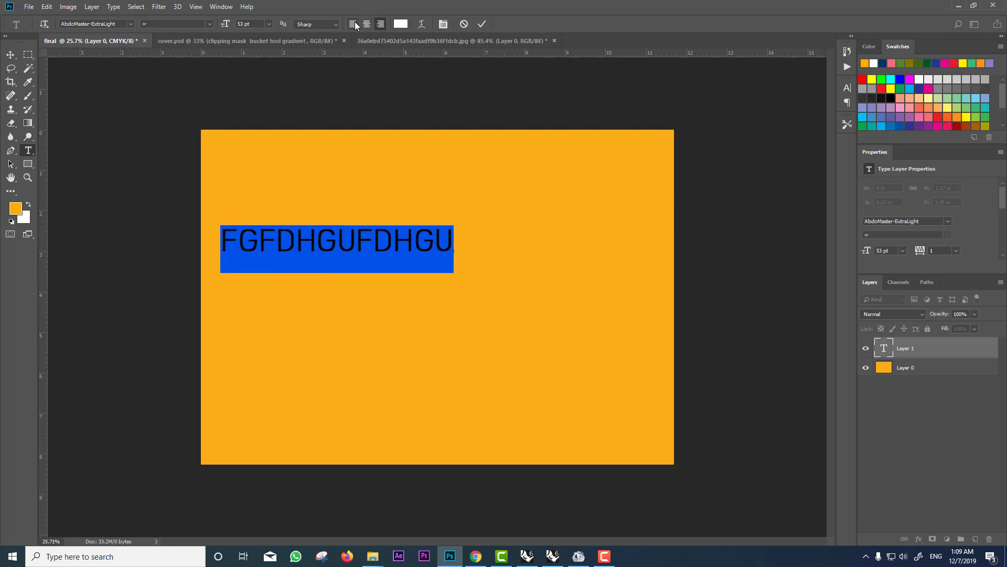
pyautogui.click(371, 23)
pyautogui.press('Escape')
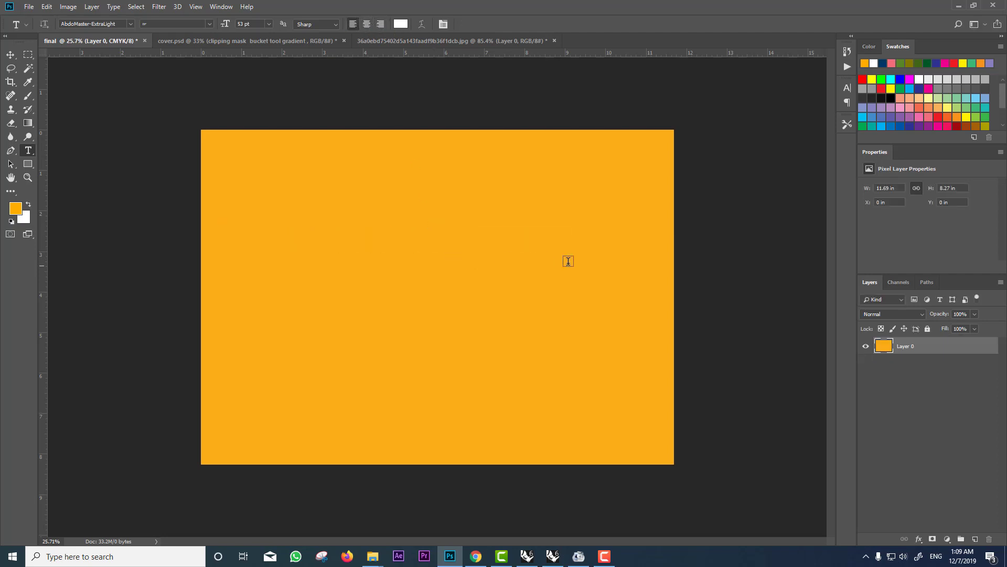
# Draw a paragraph text box of placeholder capitals and resize it to wrap onto five lines
pyautogui.moveTo(599, 182)
pyautogui.mouseDown()
pyautogui.moveTo(584, 203)
pyautogui.moveTo(381, 323)
pyautogui.moveTo(382, 336)
pyautogui.mouseUp()
pyautogui.write('SDFIDSFHYDIO HYFIDOHGVDFS')
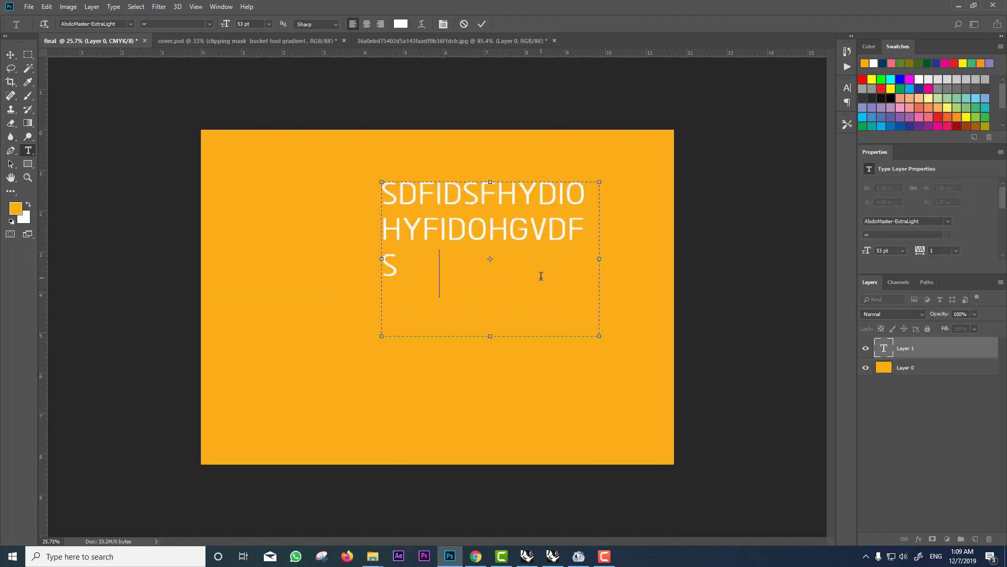
pyautogui.write('HGVDJHGDSHGLDGKHGDDSG')
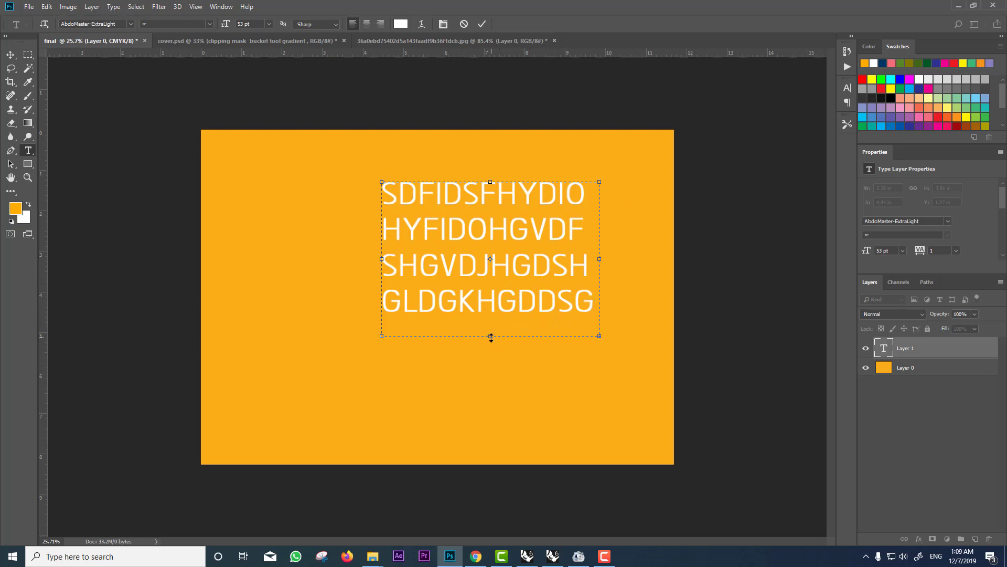
pyautogui.moveTo(491, 337); pyautogui.dragTo(491, 409)
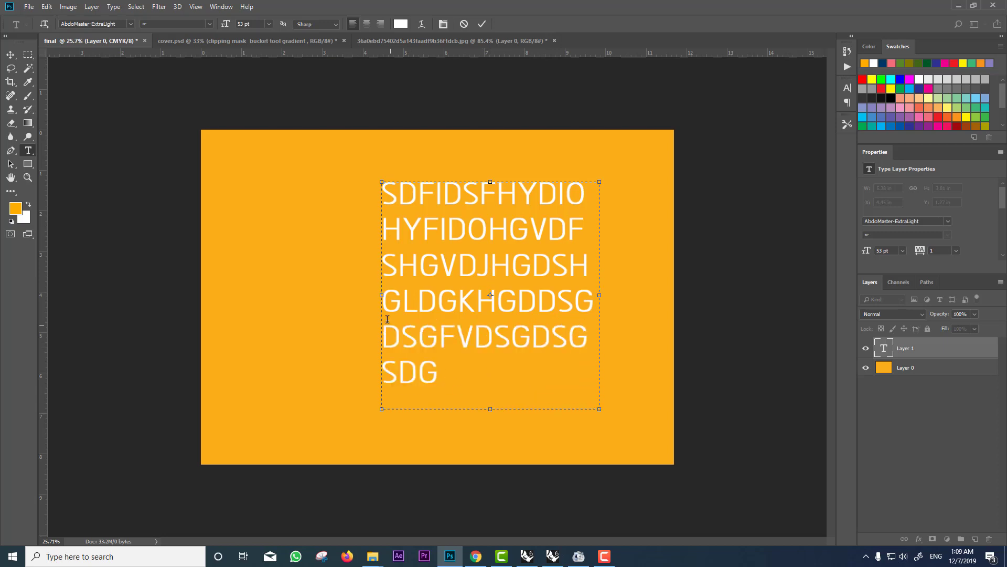
pyautogui.moveTo(376, 297); pyautogui.dragTo(244, 295)
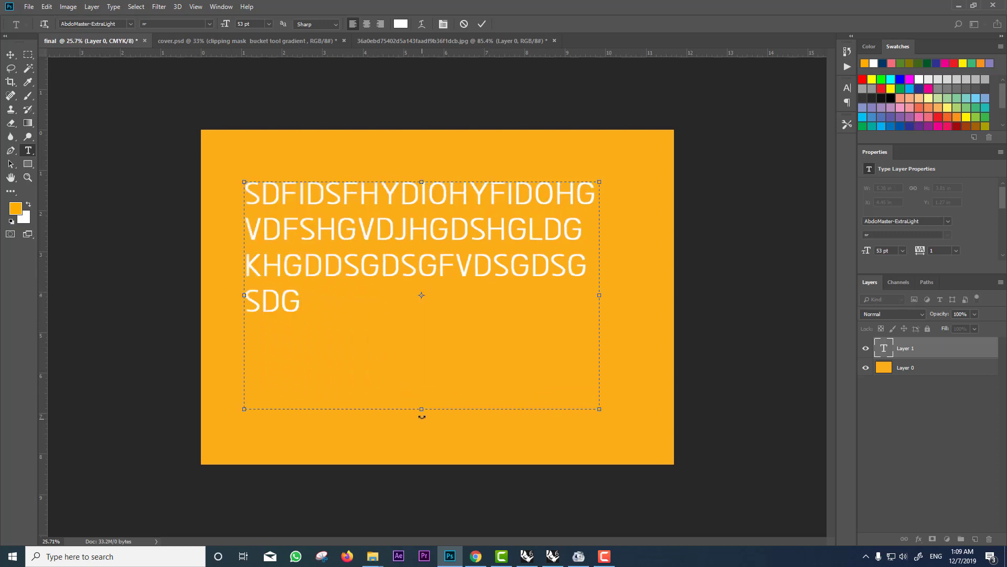
pyautogui.moveTo(422, 416); pyautogui.dragTo(380, 297)
pyautogui.moveTo(598, 298)
pyautogui.mouseDown()
pyautogui.moveTo(368, 297)
pyautogui.moveTo(449, 378)
pyautogui.moveTo(490, 383)
pyautogui.mouseUp()
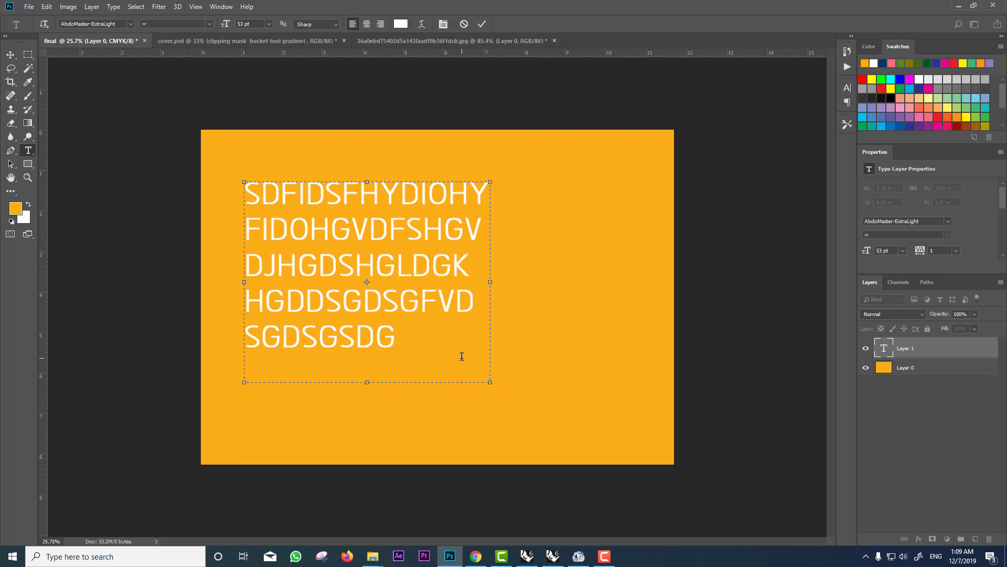
# Set all the paragraph text to black (#000000) in the Color Picker
pyautogui.hotkey('ctrl', 'a')
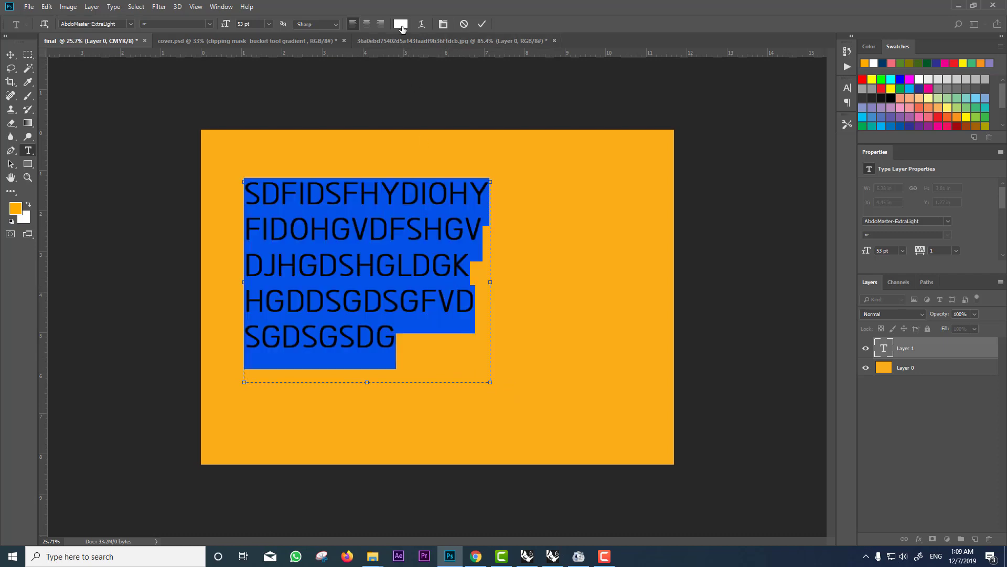
pyautogui.click(401, 25)
pyautogui.moveTo(314, 236); pyautogui.dragTo(768, 192)
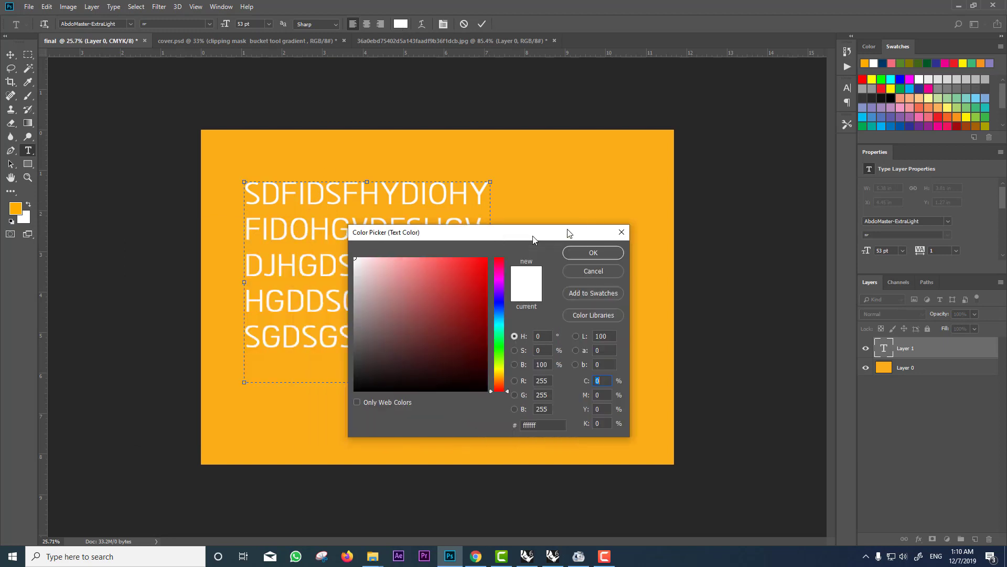
pyautogui.click(696, 253)
pyautogui.click(700, 279)
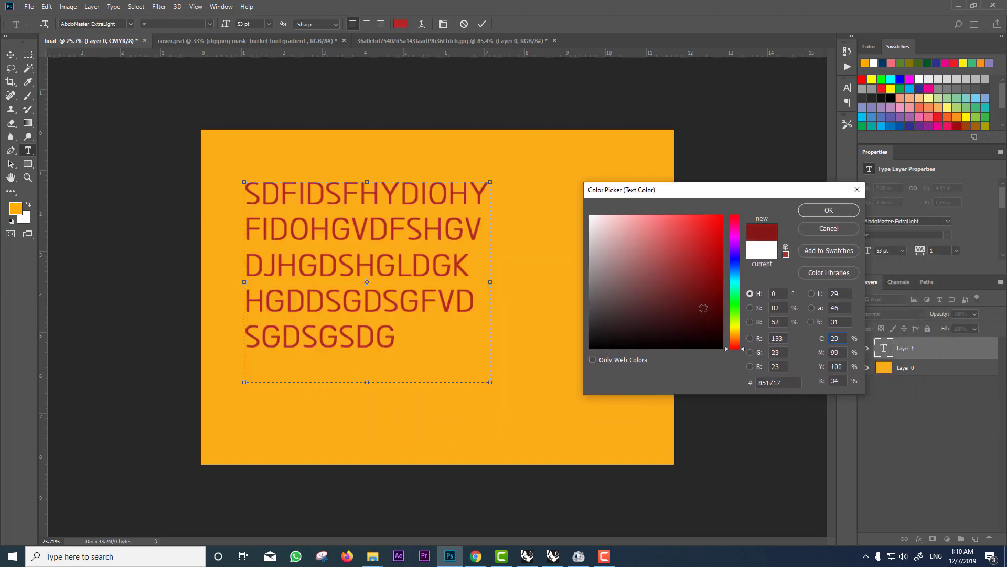
pyautogui.click(736, 321)
pyautogui.moveTo(697, 307); pyautogui.dragTo(554, 224)
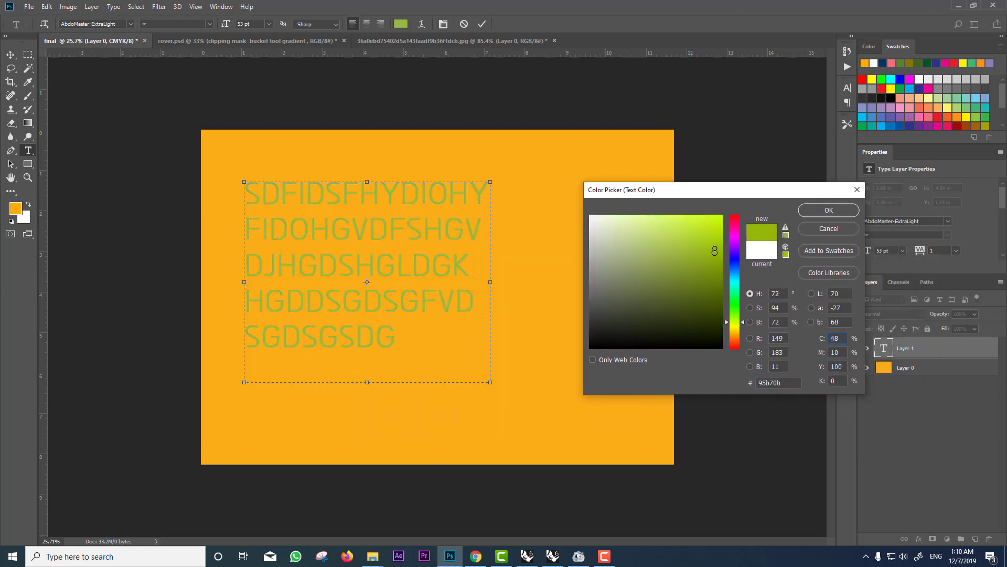
pyautogui.click(513, 398)
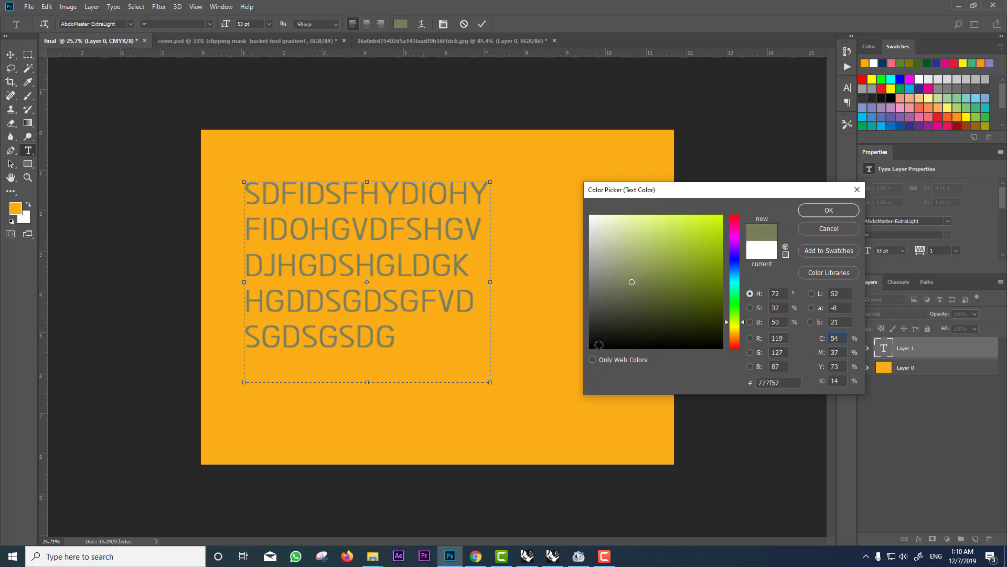
pyautogui.moveTo(622, 336); pyautogui.dragTo(551, 367)
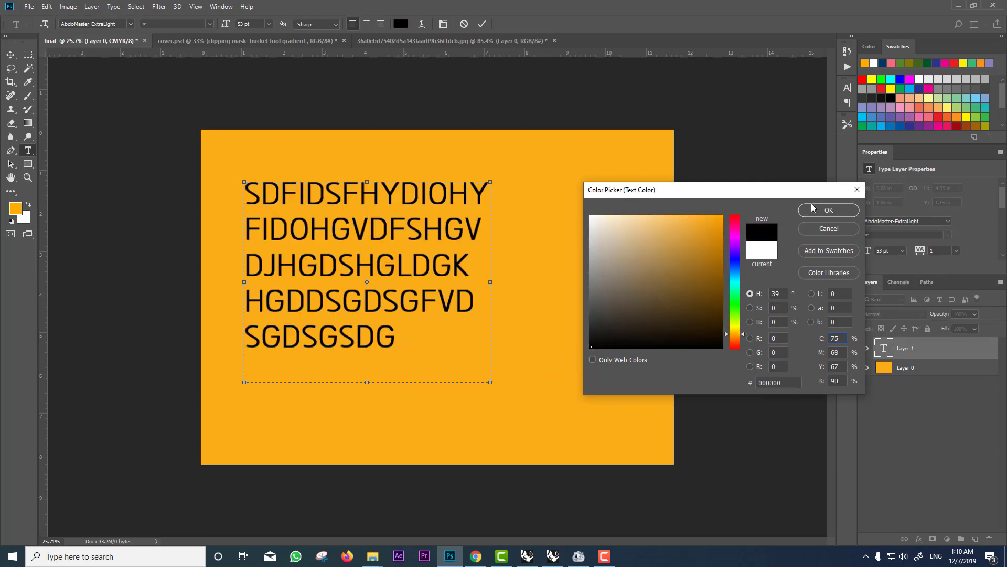
pyautogui.click(829, 210)
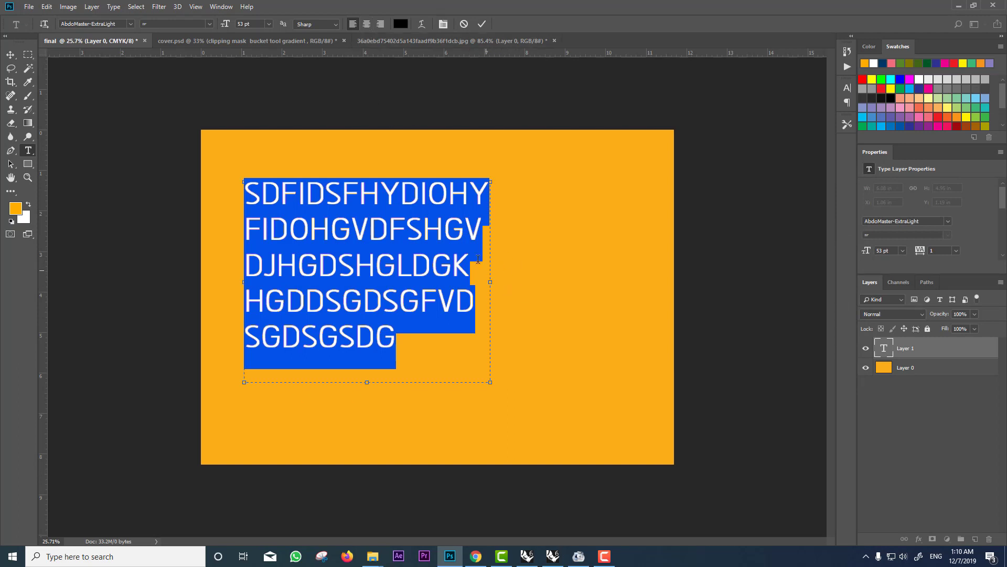
# Centre-align the paragraph lines and widen the text box to the right
pyautogui.click(369, 23)
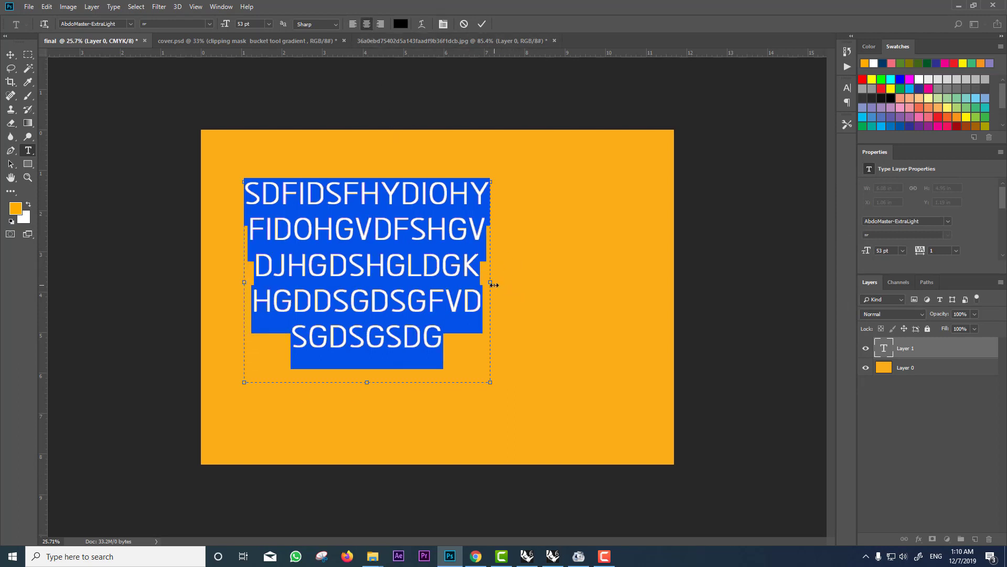
pyautogui.moveTo(493, 284); pyautogui.dragTo(592, 282)
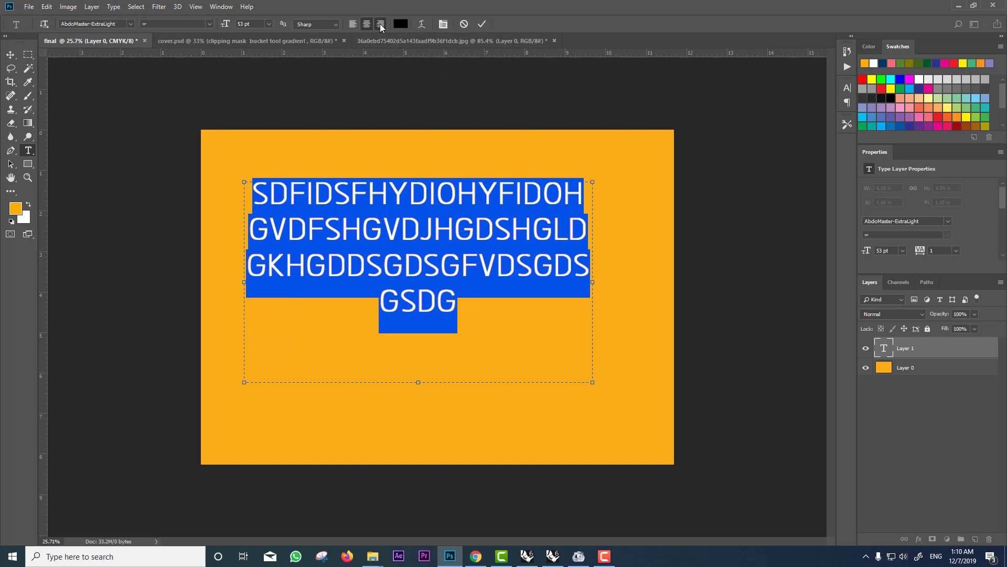
pyautogui.click(380, 23)
pyautogui.click(353, 24)
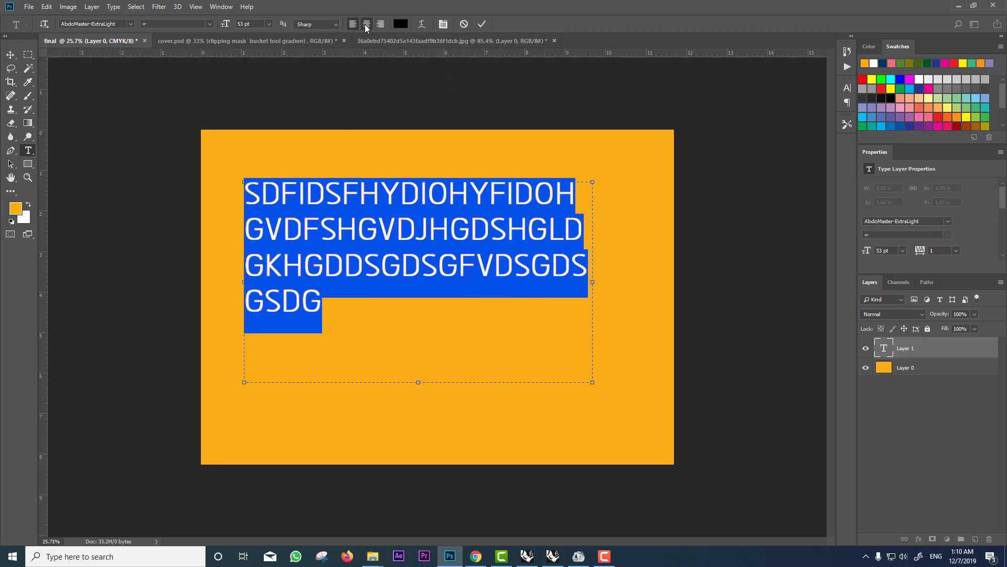
pyautogui.click(268, 24)
# Set the text size to 24 pt, then adjust it to 38 pt
pyautogui.click(256, 118)
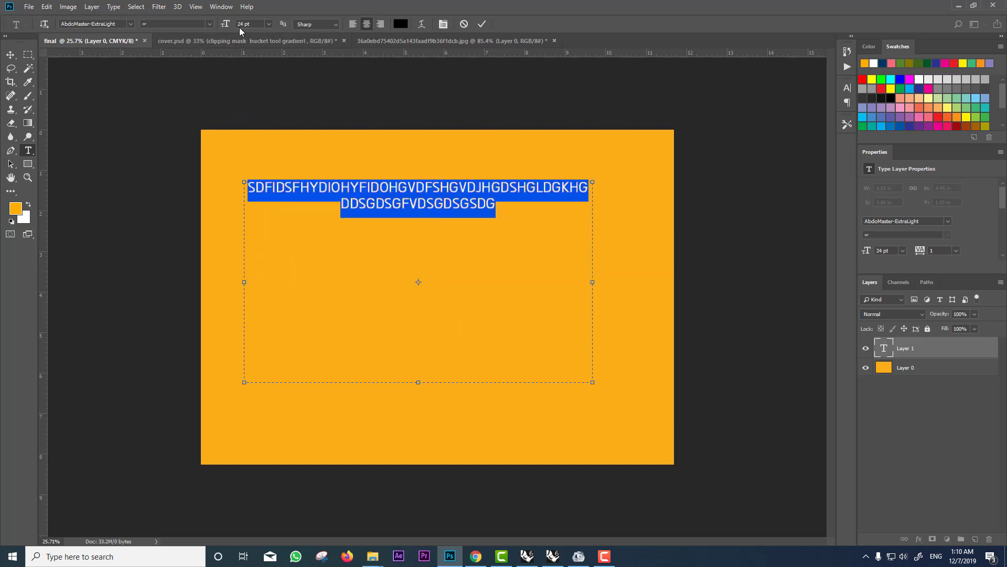
pyautogui.scroll(-1, 239, 23)
pyautogui.scroll(-6, 240, 24)
pyautogui.scroll(10, 240, 24)
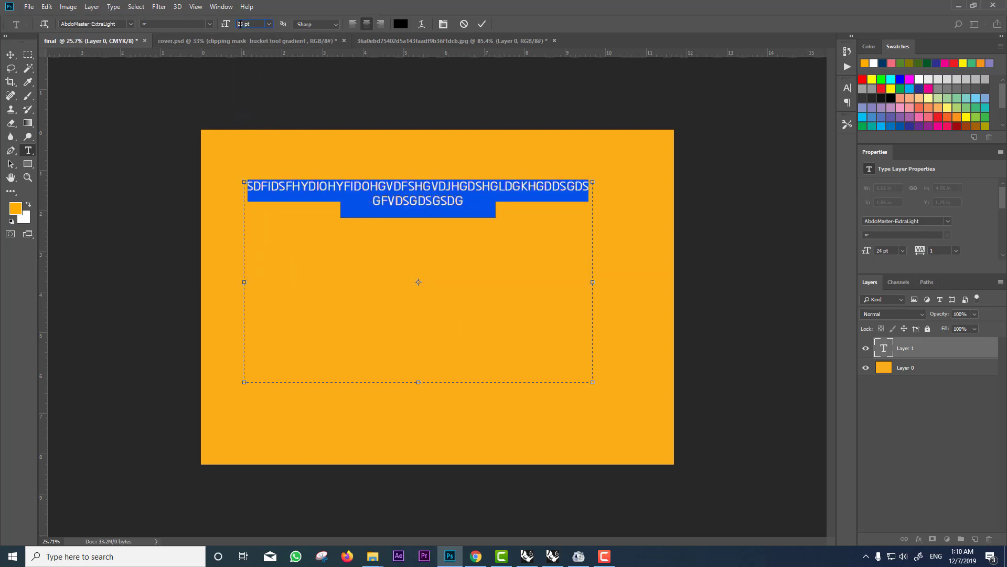
pyautogui.scroll(5, 239, 23)
pyautogui.scroll(3, 240, 23)
pyautogui.scroll(4, 240, 24)
pyautogui.scroll(-1, 240, 23)
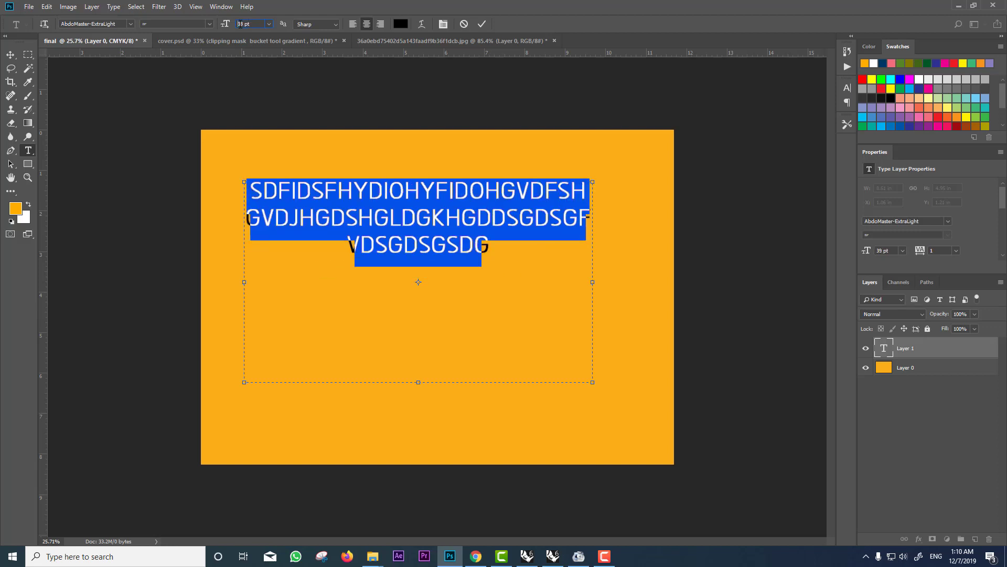
pyautogui.scroll(-1, 239, 24)
pyautogui.click(159, 24)
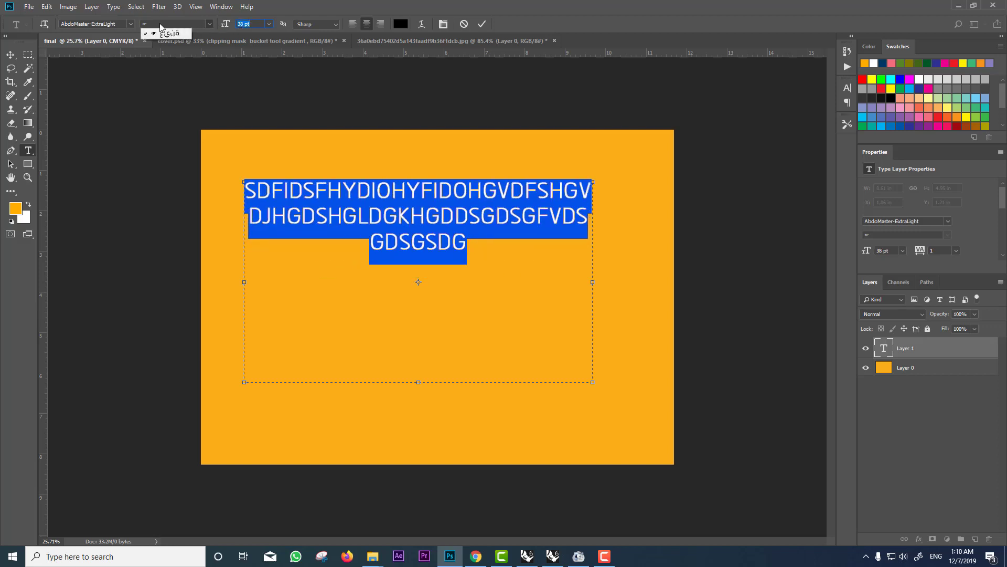
# Try the Oswald and Bernard MT Condensed fonts on the paragraph text
pyautogui.click(126, 24)
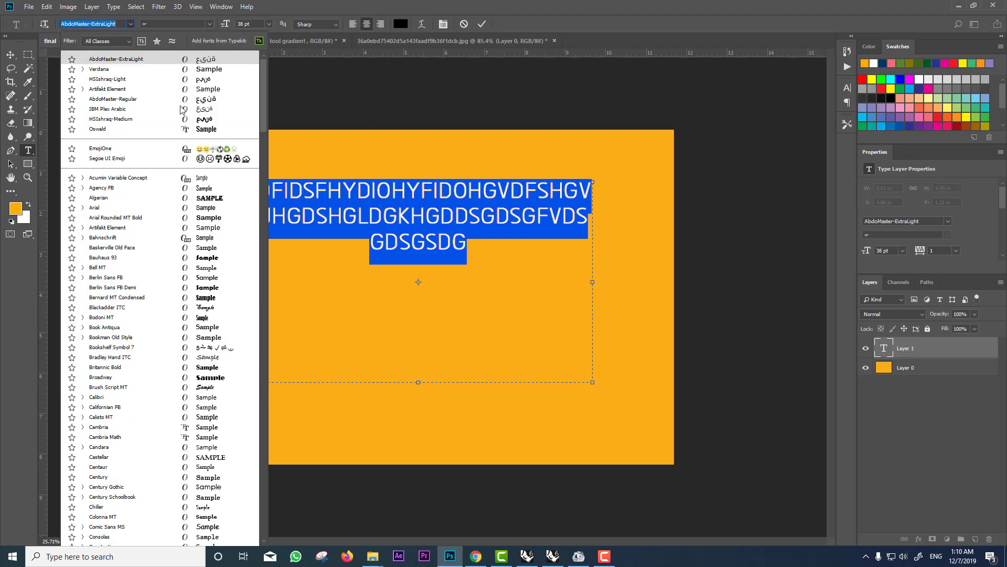
pyautogui.click(205, 129)
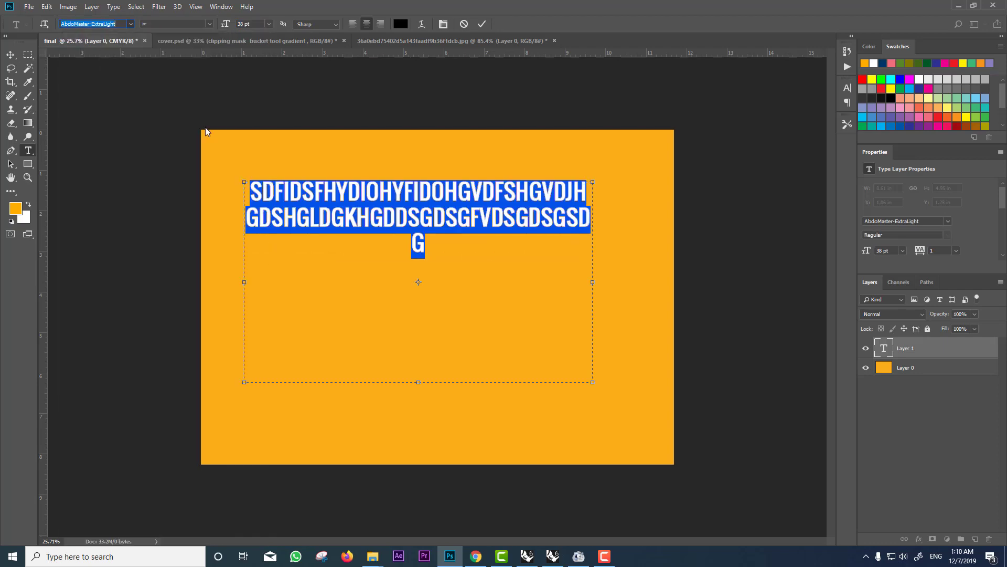
pyautogui.click(207, 23)
pyautogui.click(129, 24)
pyautogui.click(133, 24)
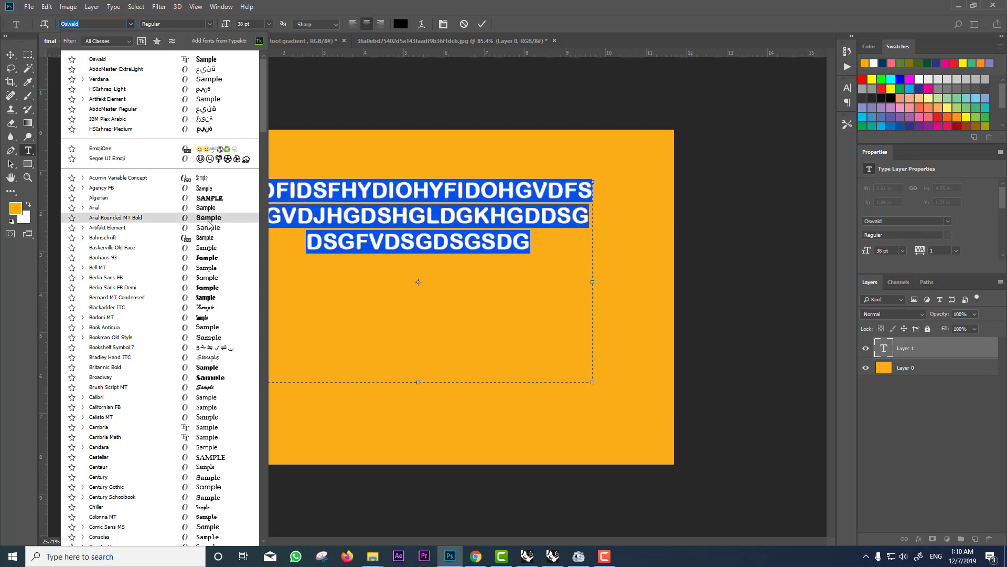
pyautogui.click(185, 297)
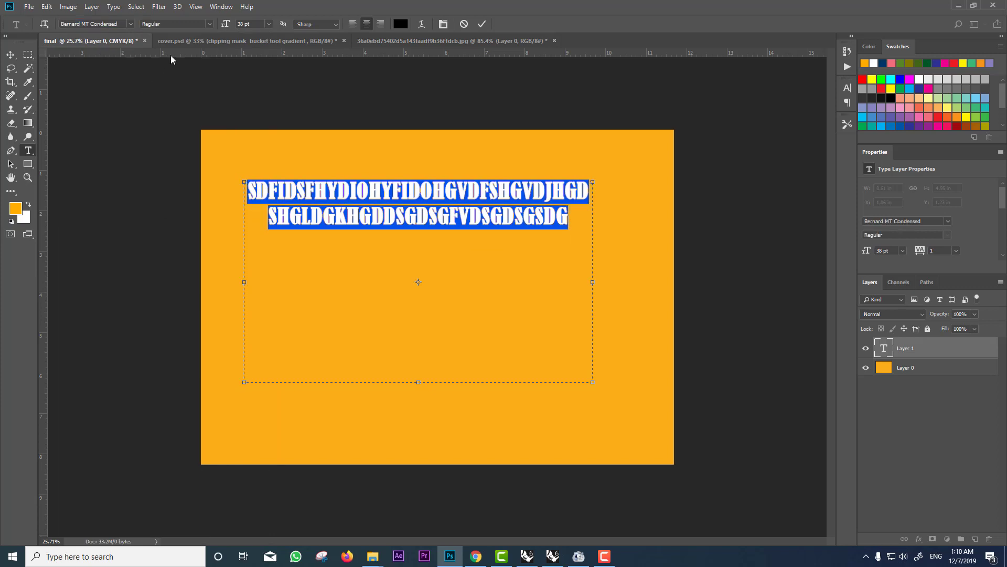
# Apply Candara to the text, try the Light style, then settle on Regular
pyautogui.click(130, 24)
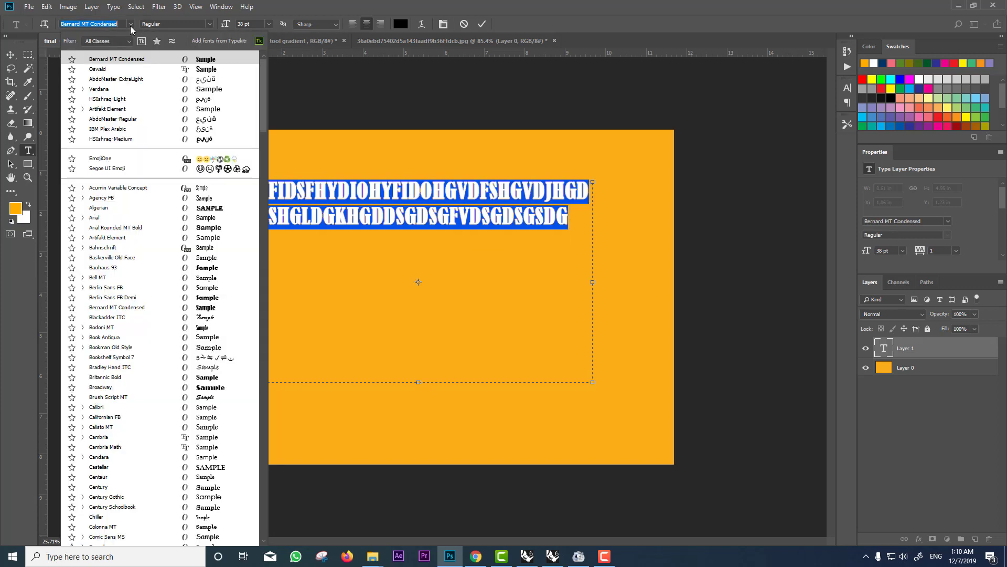
pyautogui.scroll(-2, 212, 357)
pyautogui.scroll(-1, 212, 325)
pyautogui.scroll(-1, 213, 294)
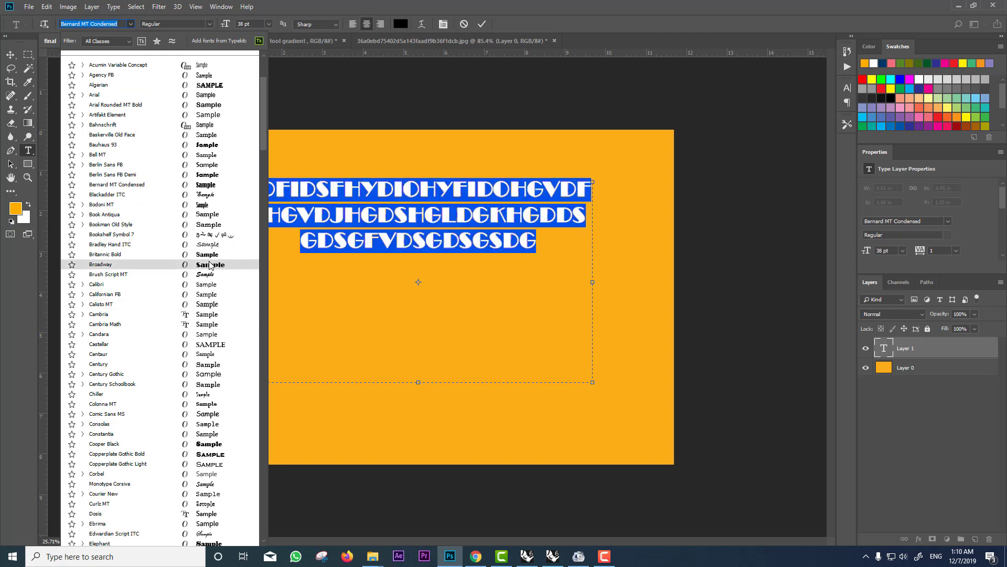
pyautogui.click(204, 338)
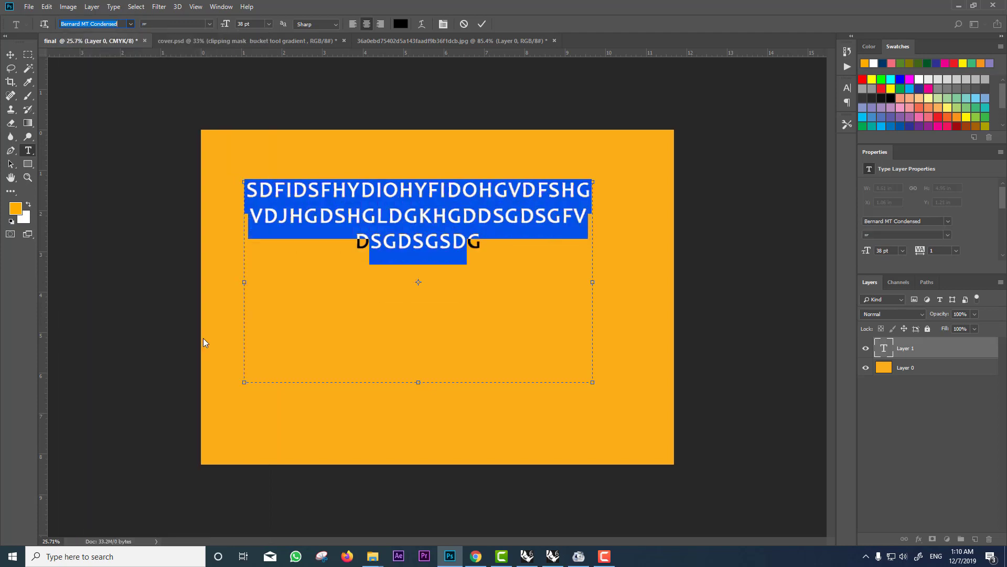
pyautogui.click(209, 24)
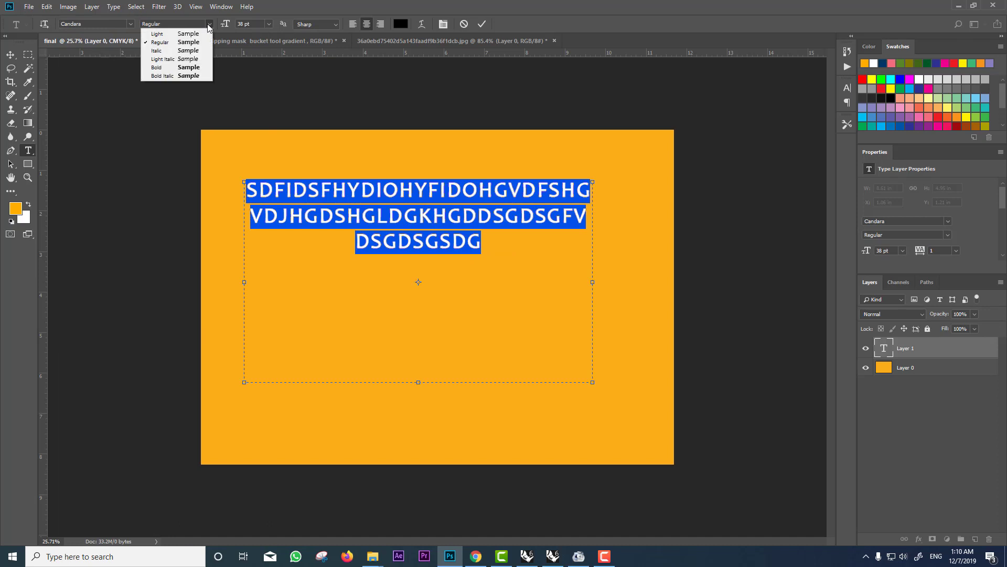
pyautogui.click(158, 34)
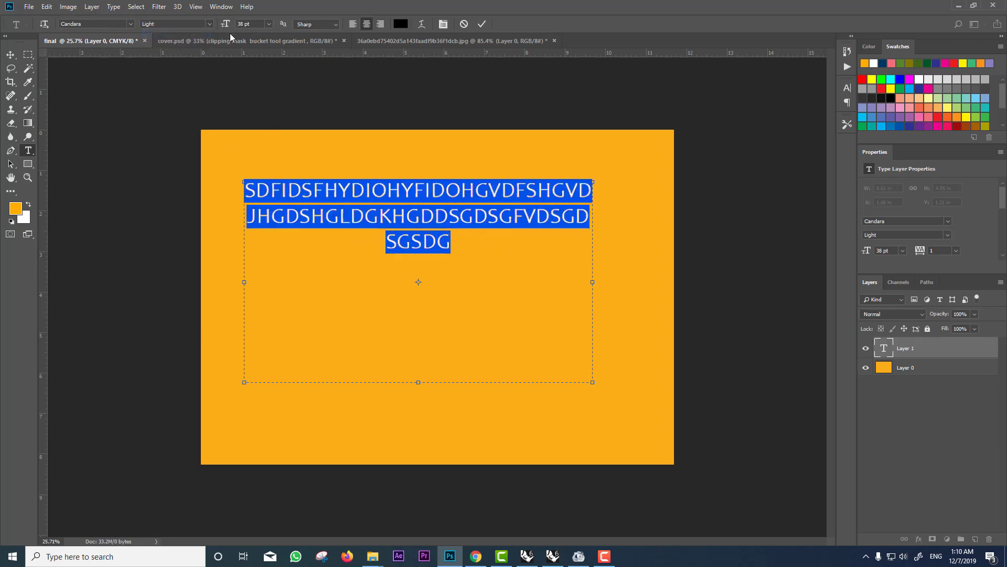
pyautogui.click(208, 24)
pyautogui.click(181, 44)
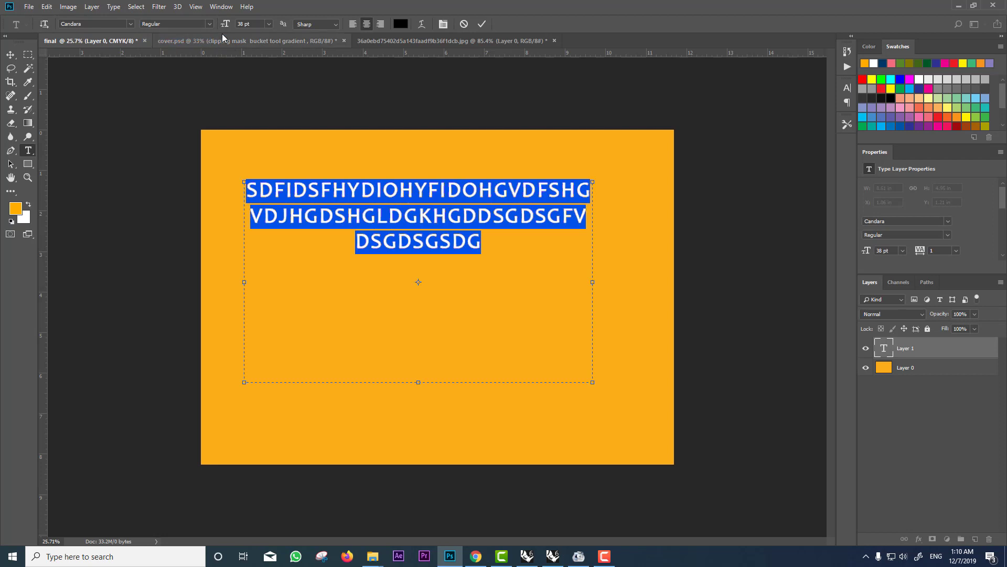
pyautogui.click(321, 269)
# Make 'HGLDGKHGDDS' on the second line bold
pyautogui.hotkey('ctrl', 'a')
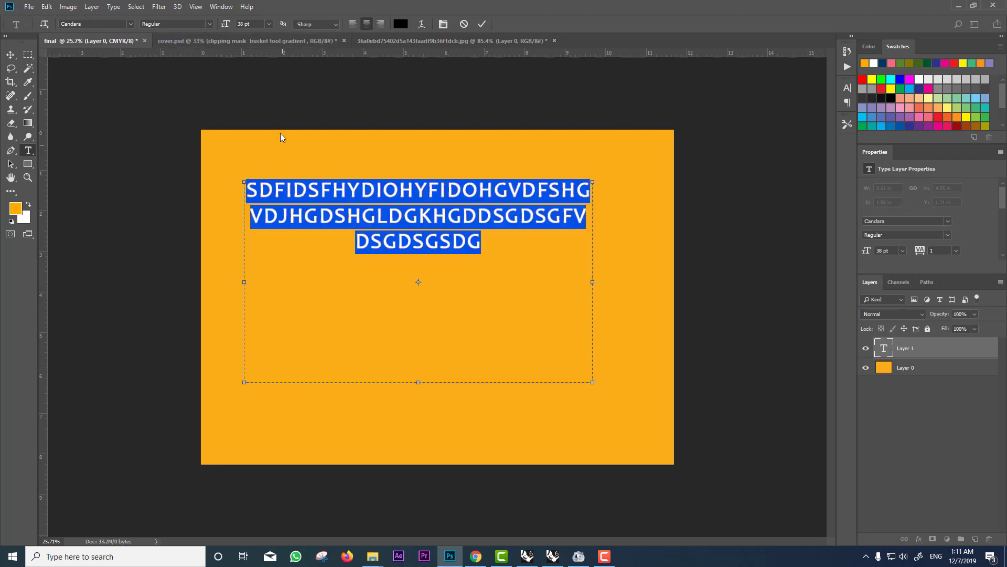
pyautogui.click(353, 277)
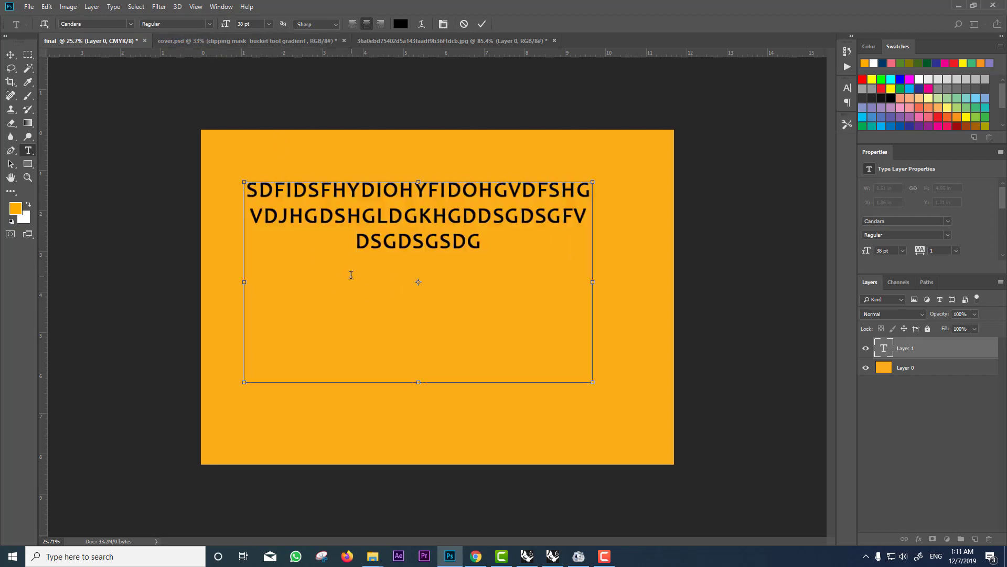
pyautogui.hotkey('ctrl', 'a')
pyautogui.moveTo(344, 220); pyautogui.dragTo(504, 215)
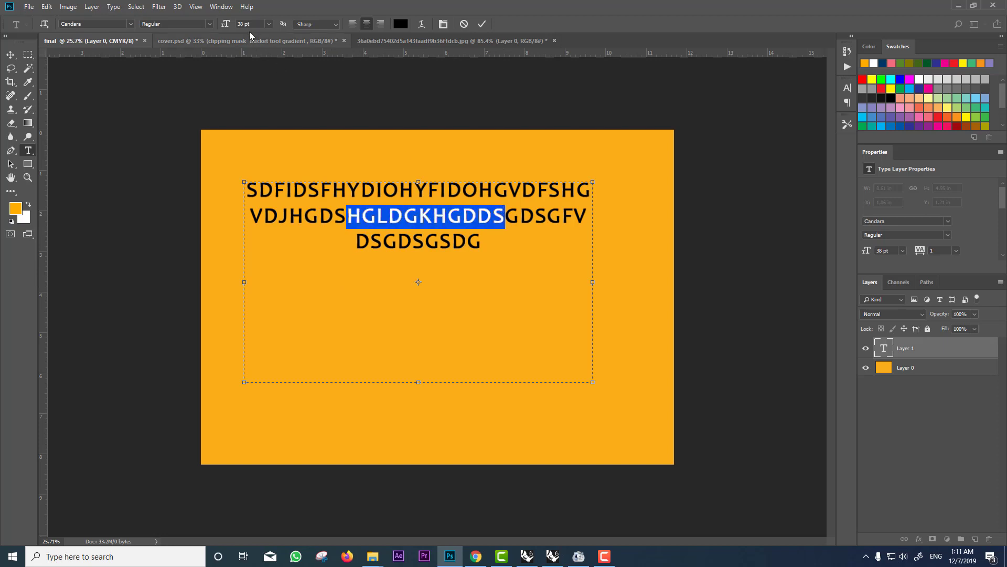
pyautogui.click(209, 24)
pyautogui.click(168, 66)
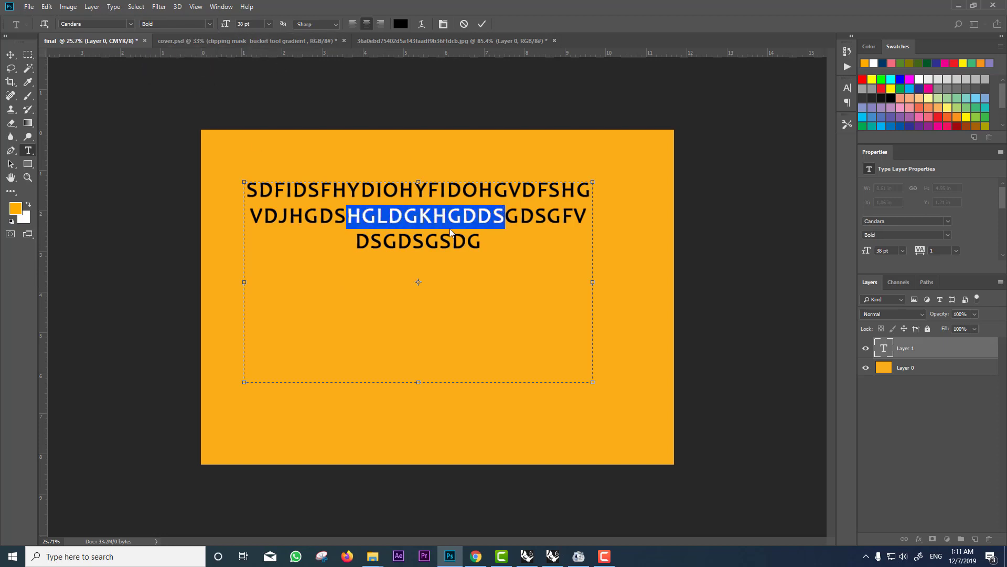
pyautogui.click(403, 216)
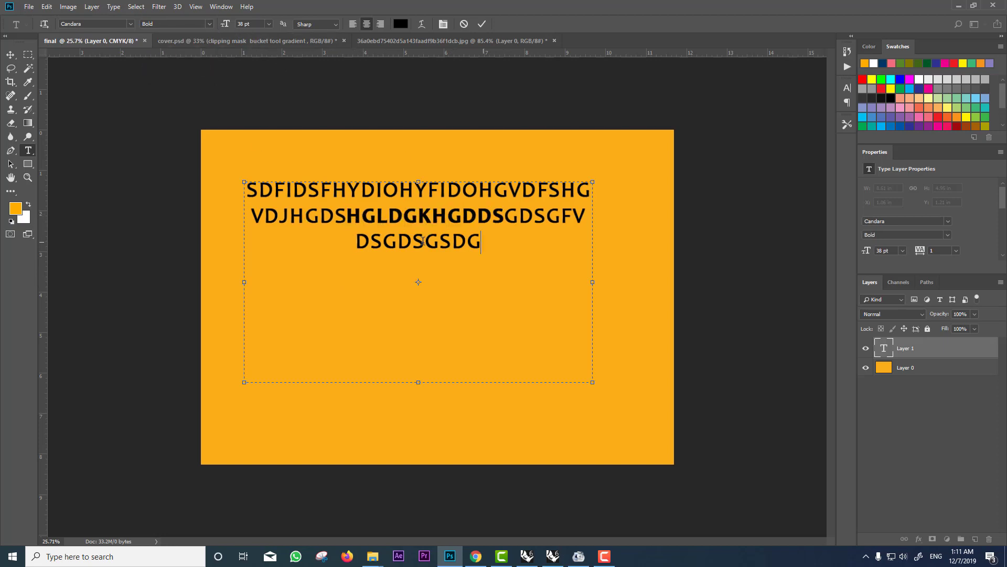
# Set the third line in Bold Italic
pyautogui.doubleClick(423, 241)
pyautogui.click(208, 24)
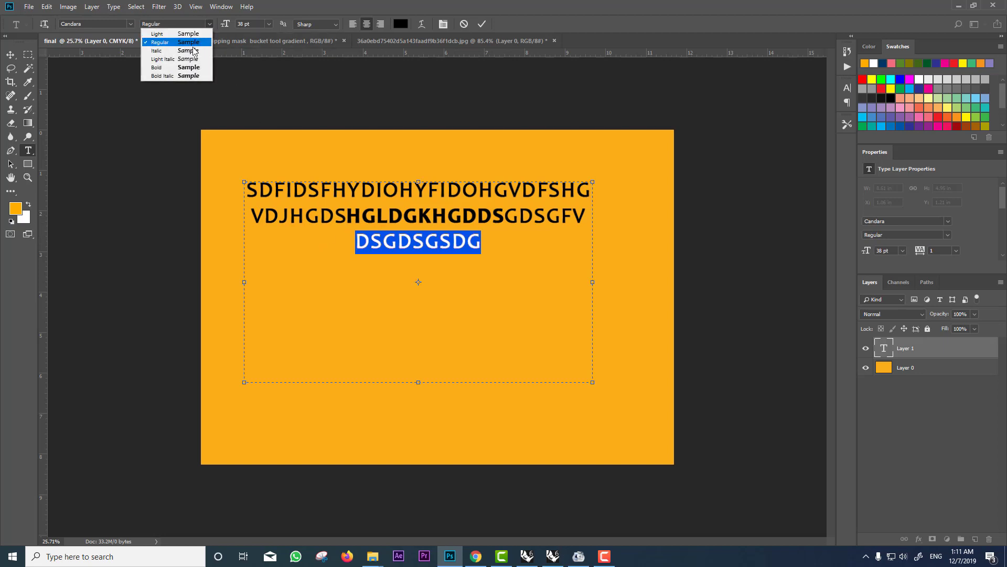
pyautogui.click(190, 76)
pyautogui.click(400, 251)
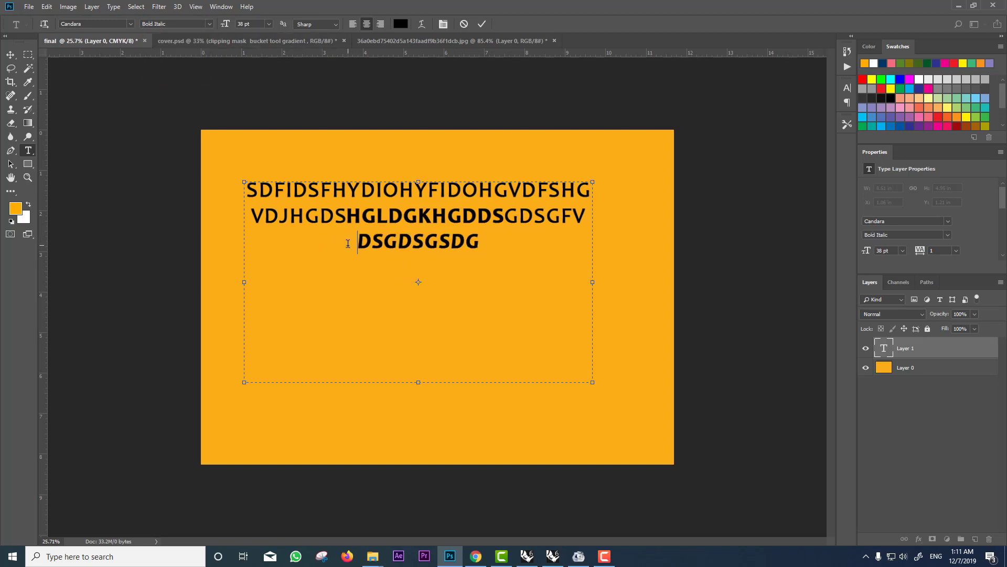
# Start typing the Arabic phrase 'فيوتشر ديزاين ترحب بكم' in the text box
pyautogui.moveTo(348, 243)
pyautogui.mouseDown()
pyautogui.moveTo(464, 243)
pyautogui.moveTo(317, 216)
pyautogui.moveTo(247, 187)
pyautogui.moveTo(259, 195)
pyautogui.mouseUp()
pyautogui.click(501, 271)
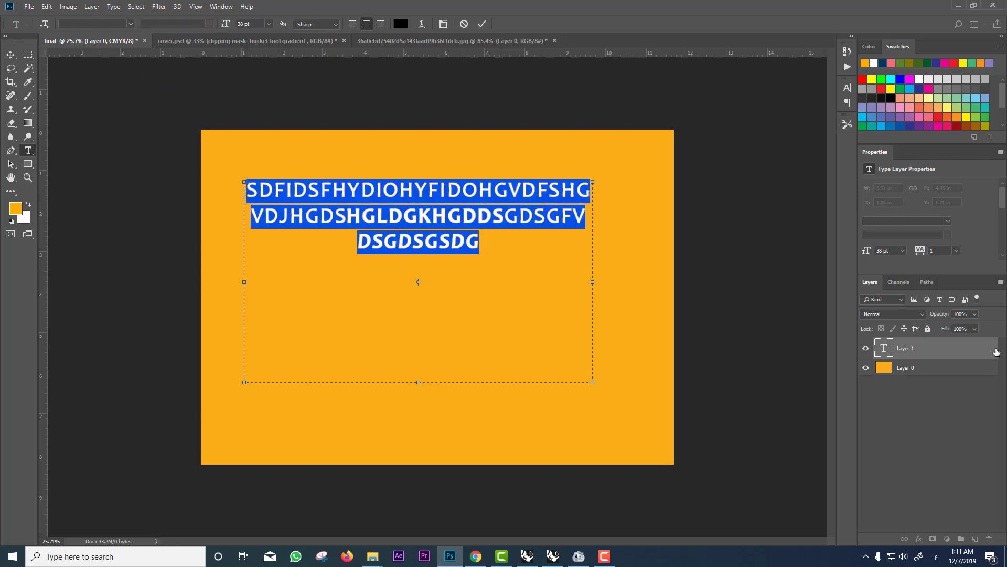
pyautogui.write('فيوت')
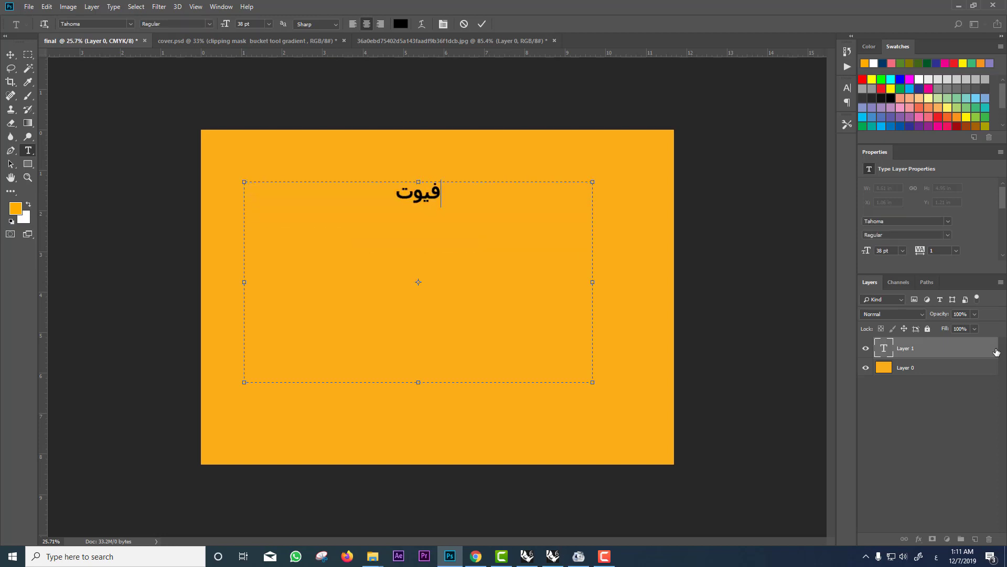
pyautogui.write('شر ديزا')
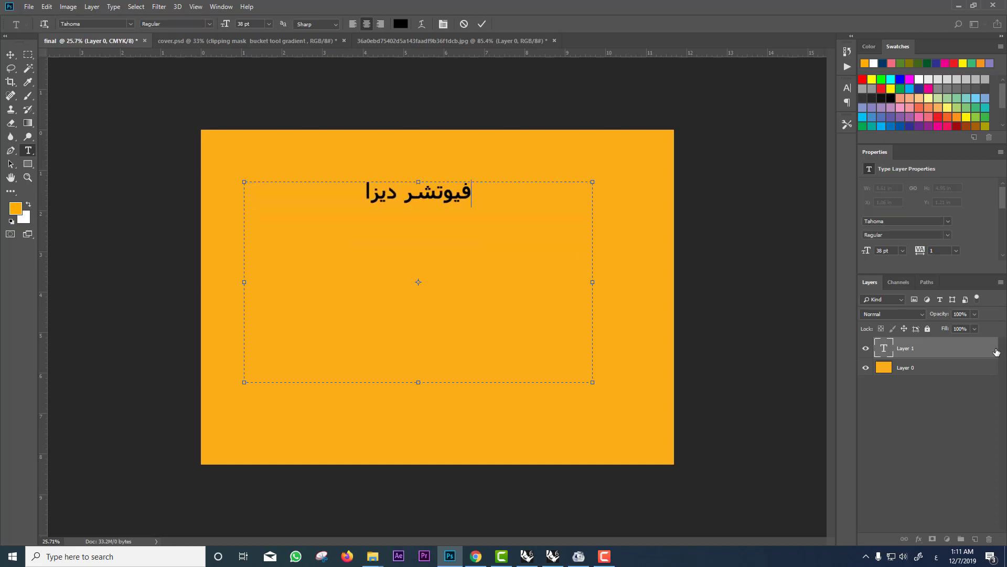
pyautogui.write('ين  ترح')
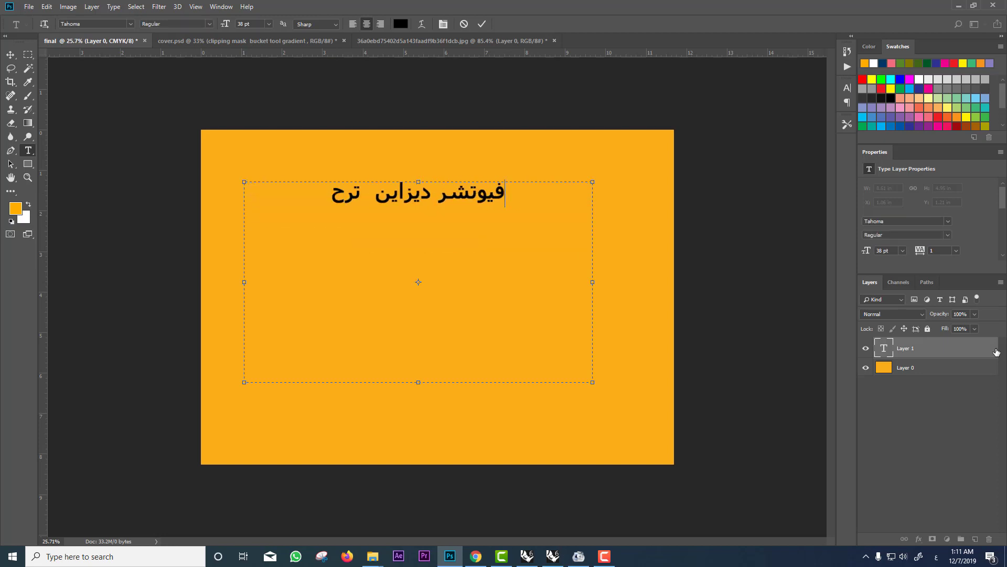
pyautogui.write('ب بكم')
# Select all of the Arabic phrase 'فيوتشر ديزاين ترحب بكم'
pyautogui.hotkey('ctrl', 'a')
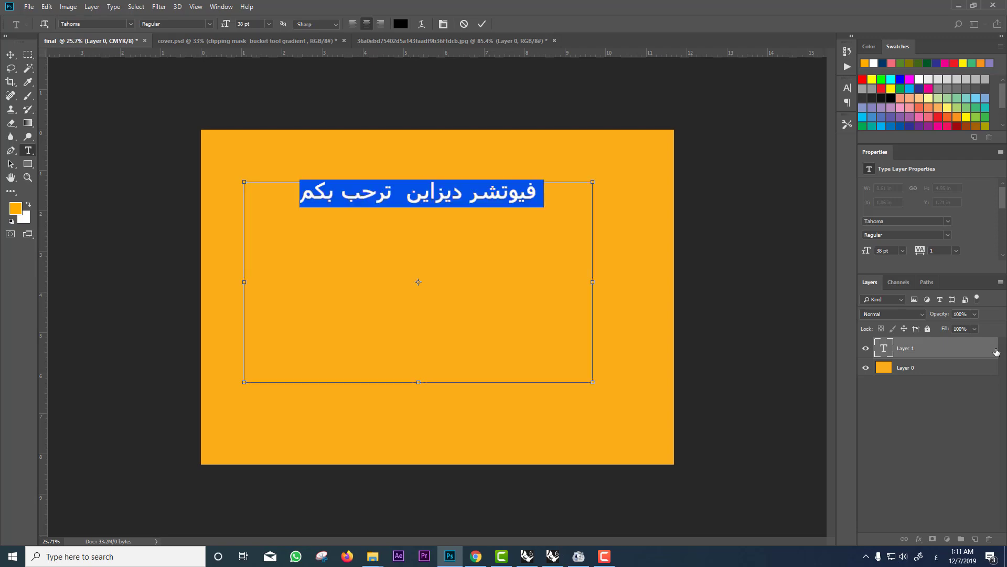
# Scroll the font list to the AbdoMaster fonts and apply AbdoMaster-Light to the phrase
pyautogui.click(131, 24)
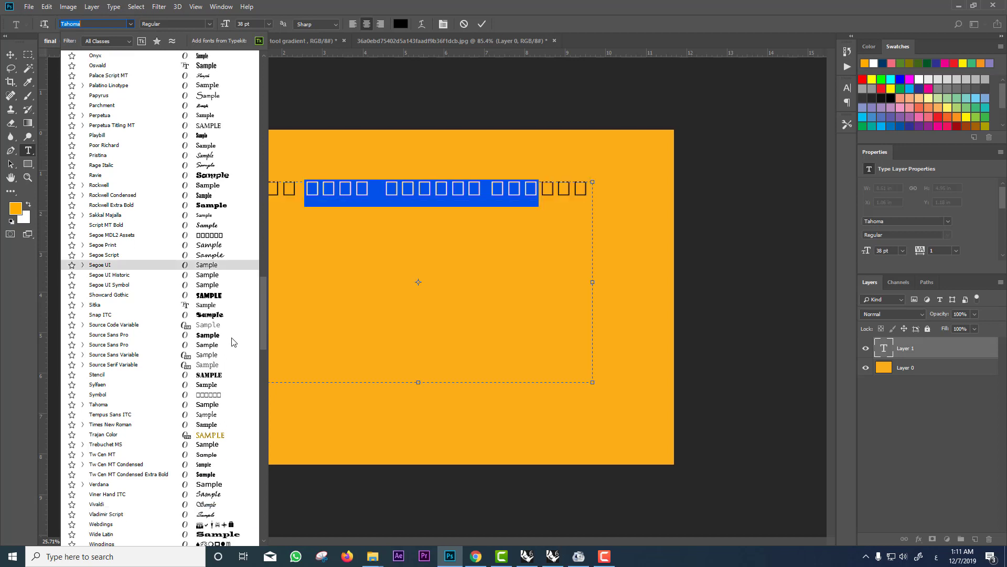
pyautogui.scroll(-5, 231, 339)
pyautogui.scroll(-3, 233, 342)
pyautogui.scroll(-4, 232, 343)
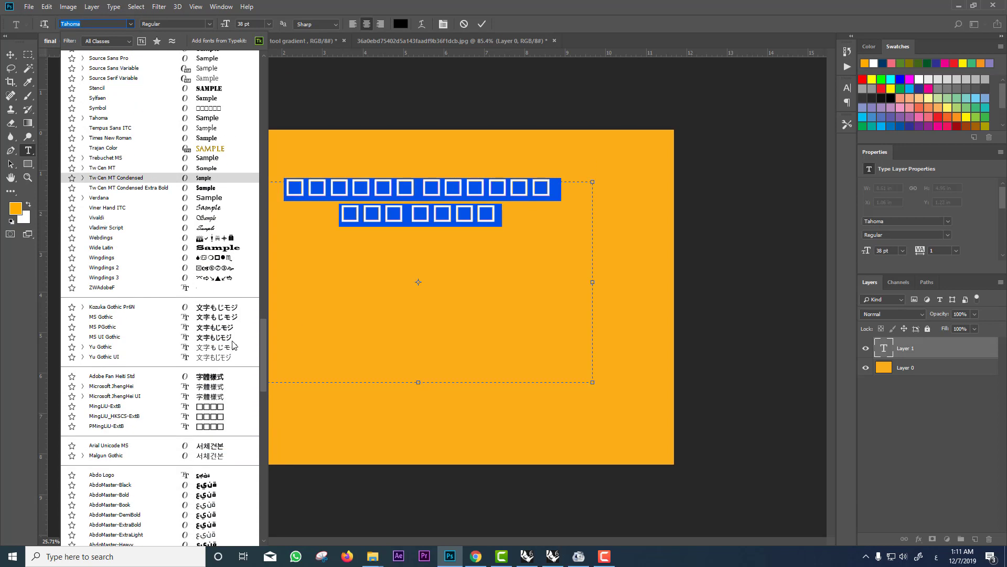
pyautogui.scroll(-4, 231, 346)
pyautogui.scroll(-2, 226, 351)
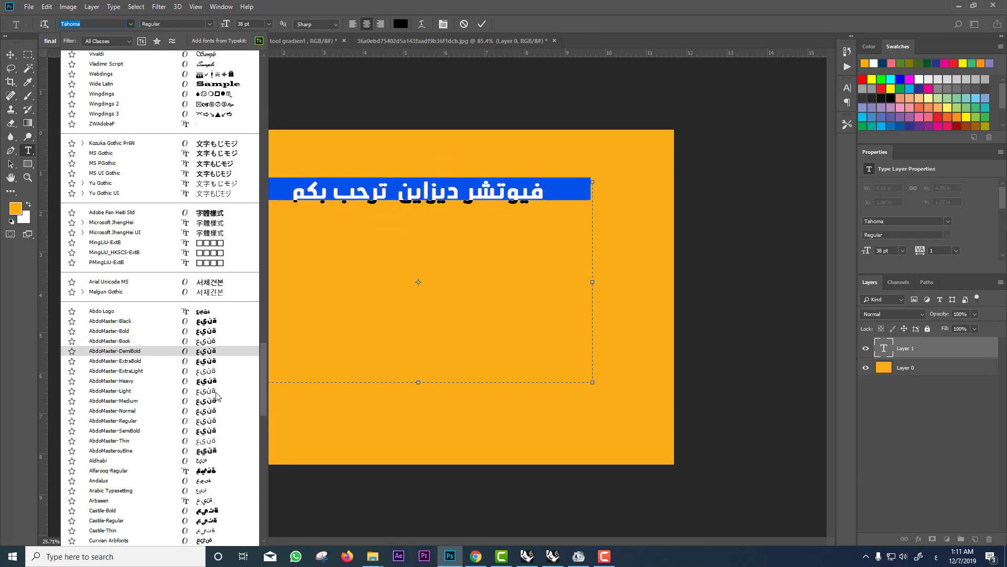
pyautogui.press('Escape')
# Trim the text box to one line and nudge the Arabic text slightly down and right
pyautogui.click(366, 212)
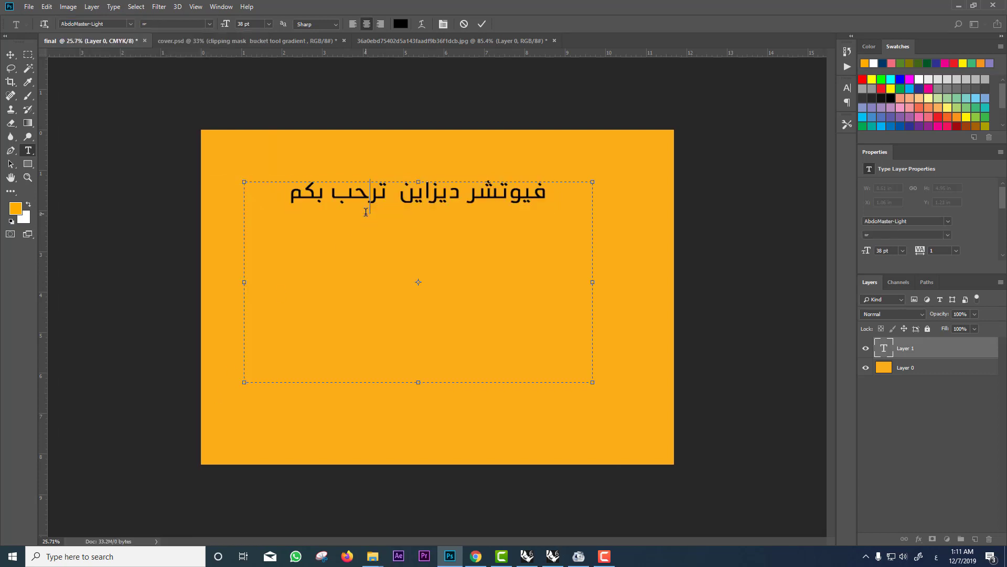
pyautogui.moveTo(418, 382); pyautogui.dragTo(418, 222)
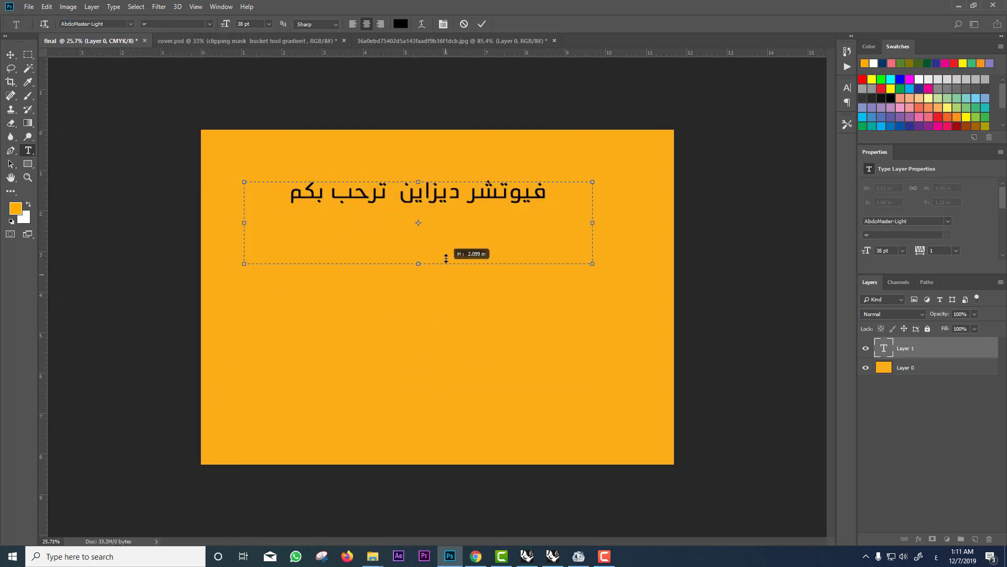
pyautogui.click(11, 54)
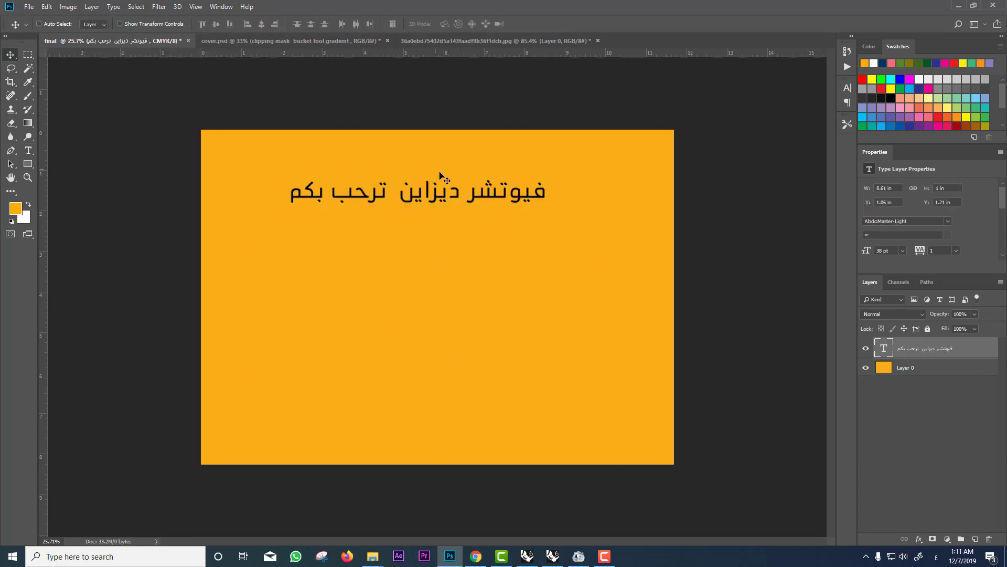
pyautogui.moveTo(474, 193)
pyautogui.mouseDown()
pyautogui.moveTo(480, 185)
pyautogui.moveTo(483, 206)
pyautogui.mouseUp()
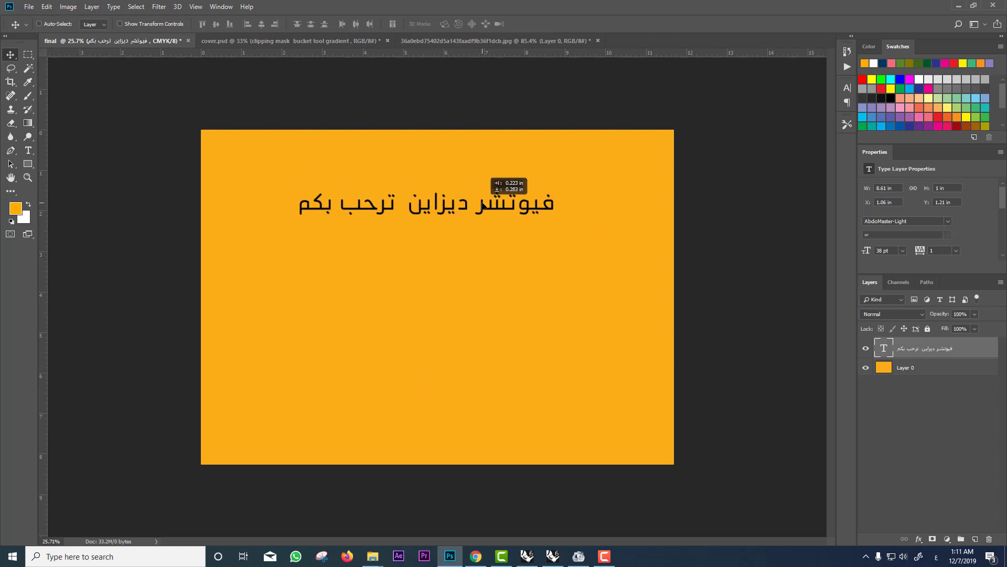
# Open and close the layer style settings without changes, then reselect the text layer
pyautogui.doubleClick(894, 350)
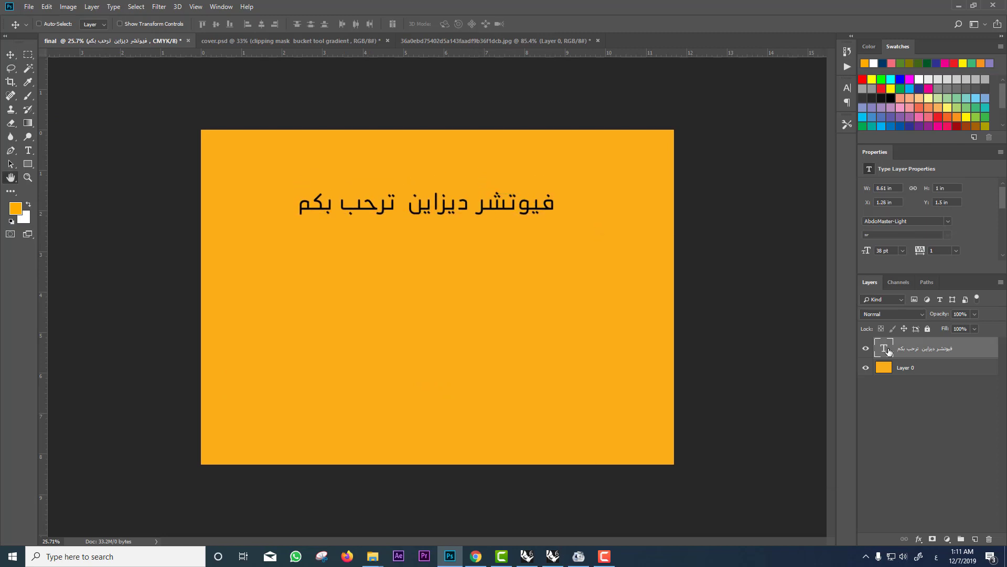
pyautogui.click(963, 282)
pyautogui.doubleClick(884, 348)
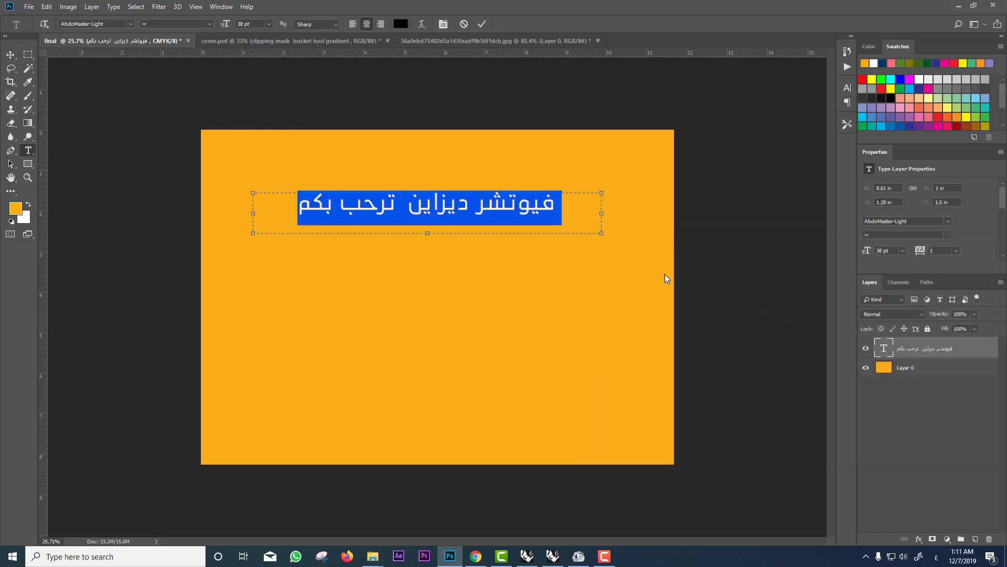
# Warp the Arabic text into an Arc style with +50% bend
pyautogui.click(422, 24)
pyautogui.click(475, 214)
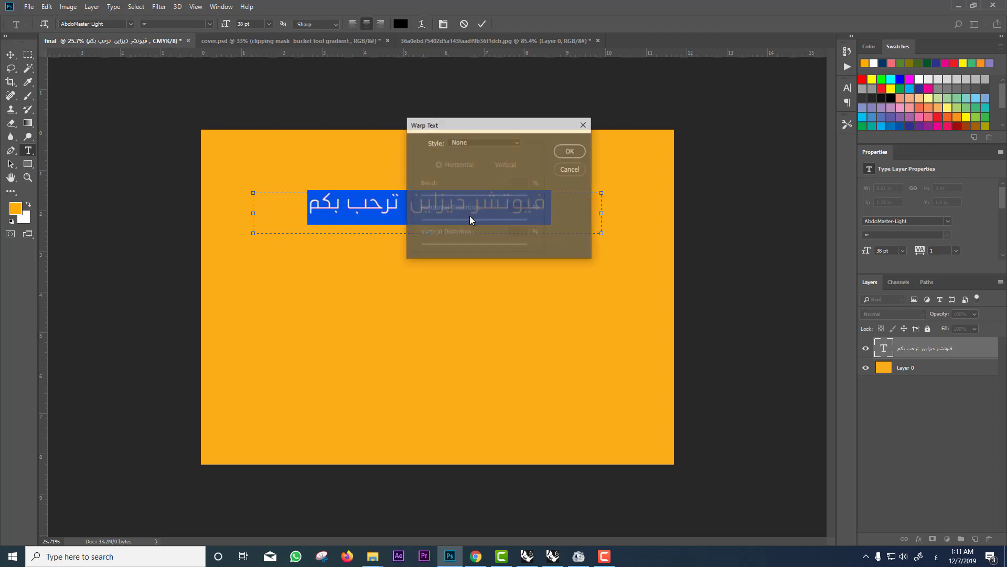
pyautogui.moveTo(483, 129); pyautogui.dragTo(729, 144)
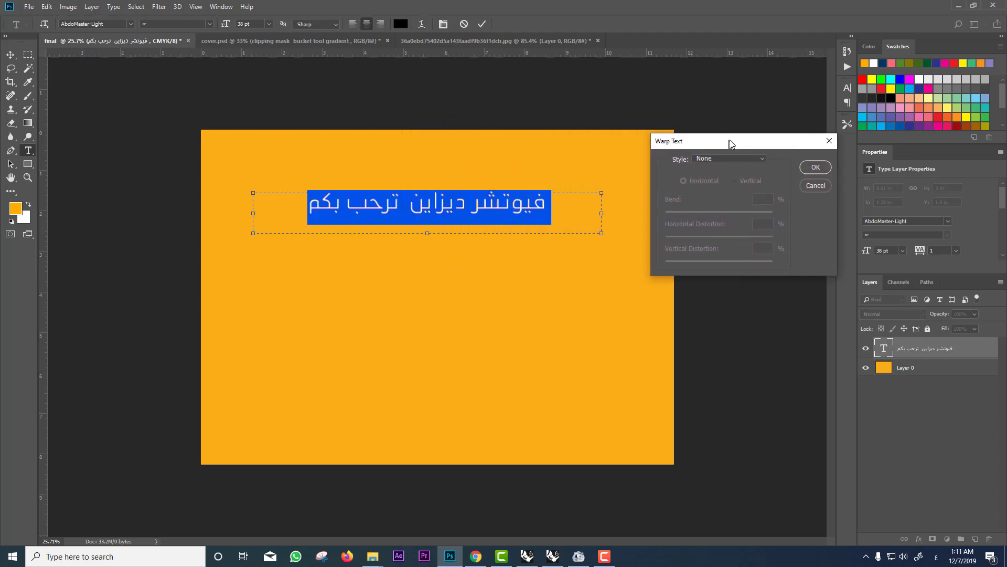
pyautogui.click(732, 158)
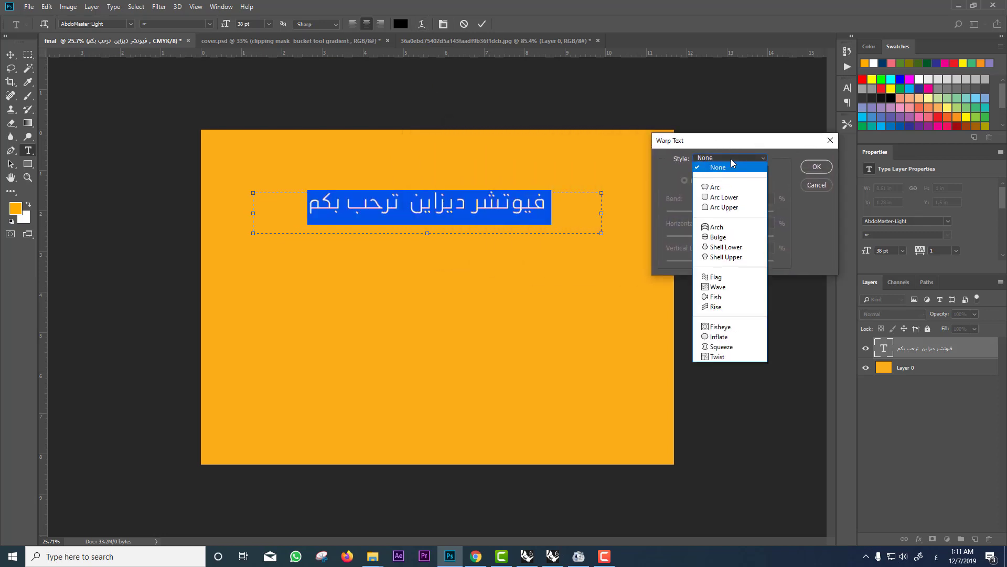
pyautogui.click(726, 188)
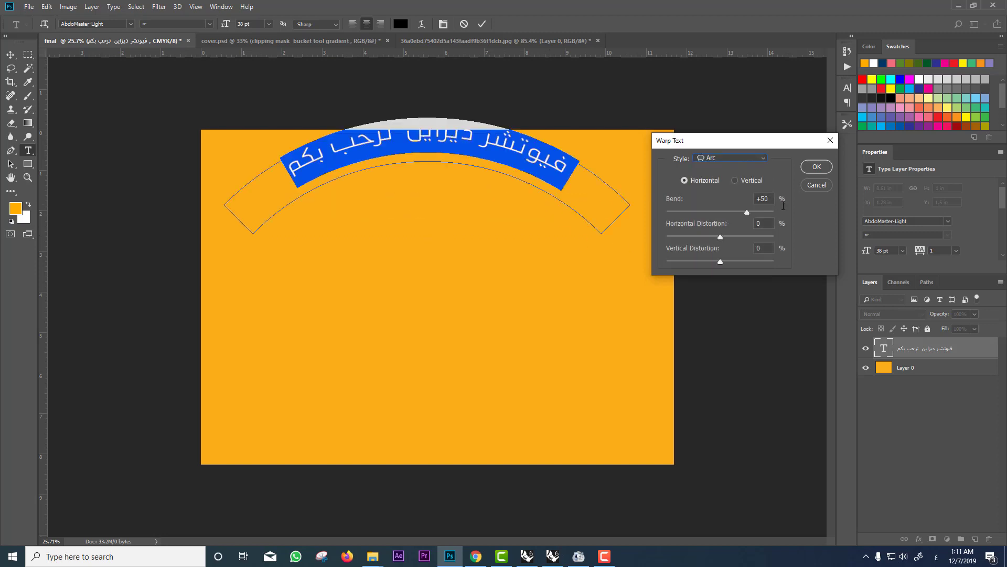
pyautogui.click(817, 167)
# Move the arced text lower on the canvas and reselect it
pyautogui.click(11, 58)
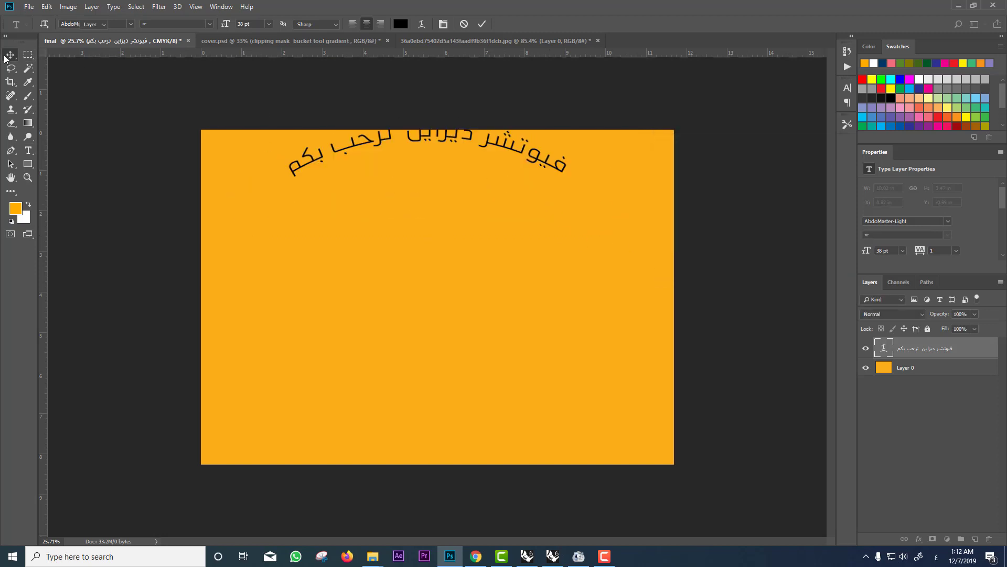
pyautogui.moveTo(434, 139); pyautogui.dragTo(434, 190)
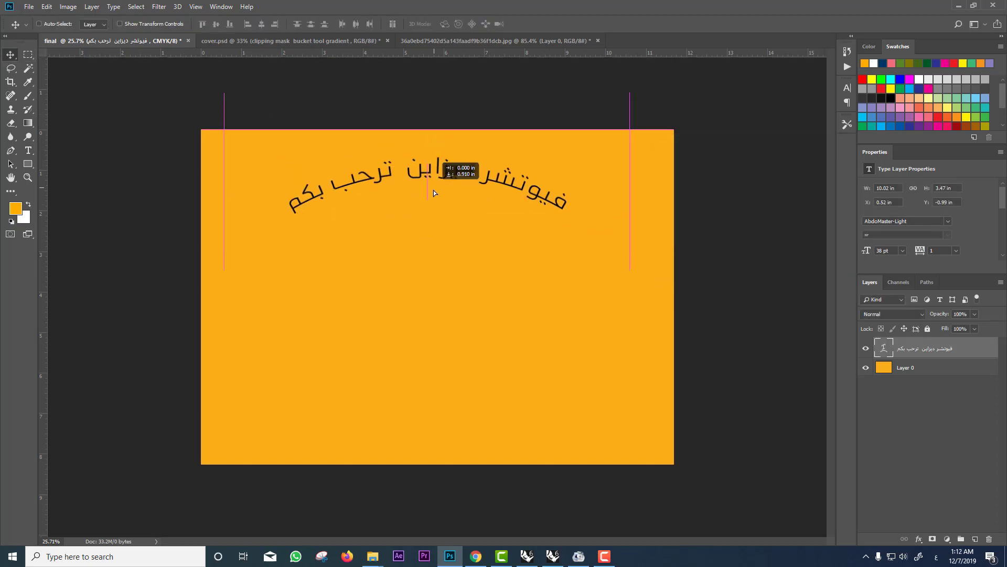
pyautogui.doubleClick(890, 349)
# Reopen Warp Text on the Arabic headline and preview the Arc Lower and Arc Upper styles
pyautogui.click(422, 24)
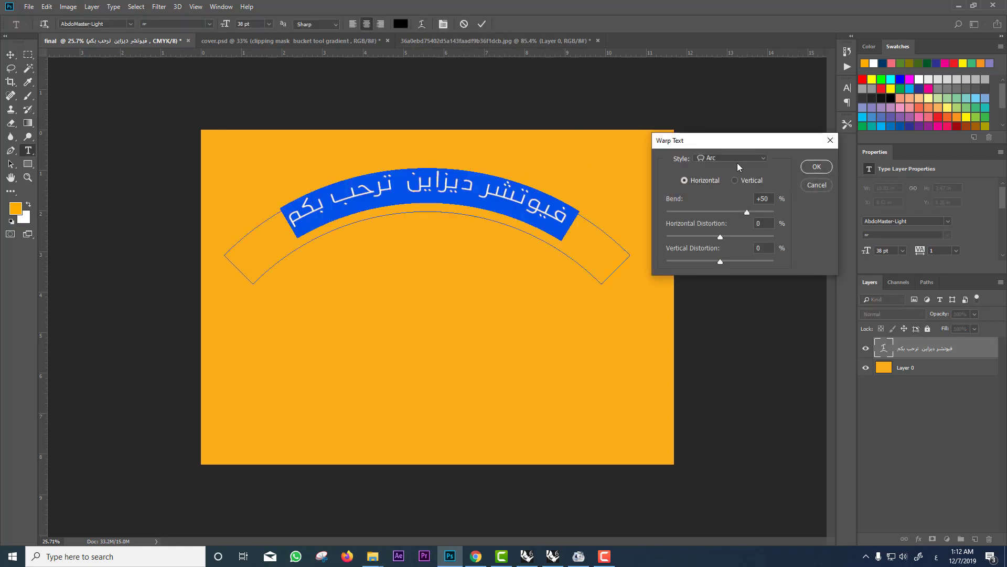
pyautogui.click(738, 159)
pyautogui.click(740, 198)
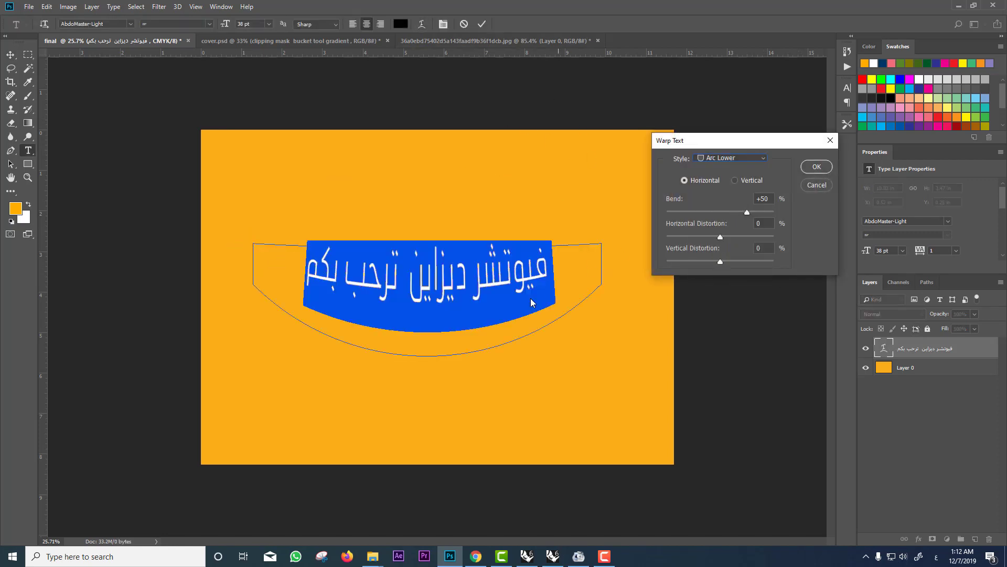
pyautogui.press('Up')
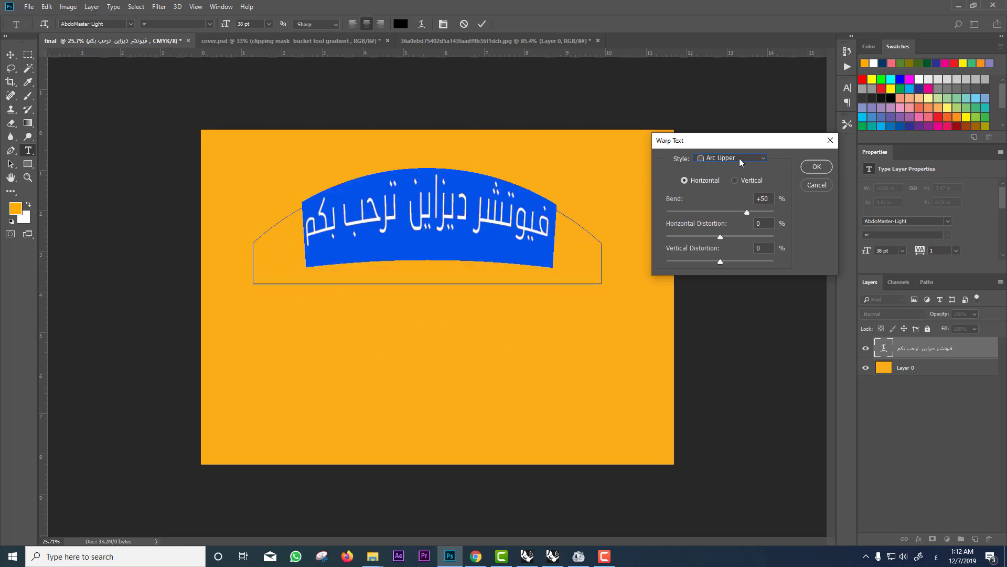
pyautogui.press('Down')
pyautogui.press('Down')
pyautogui.press('Up')
pyautogui.press('Down')
pyautogui.press('Up')
pyautogui.press('Down')
# Preview the Shell Lower, Flag, Fisheye and Twist warp styles on the headline
pyautogui.click(739, 158)
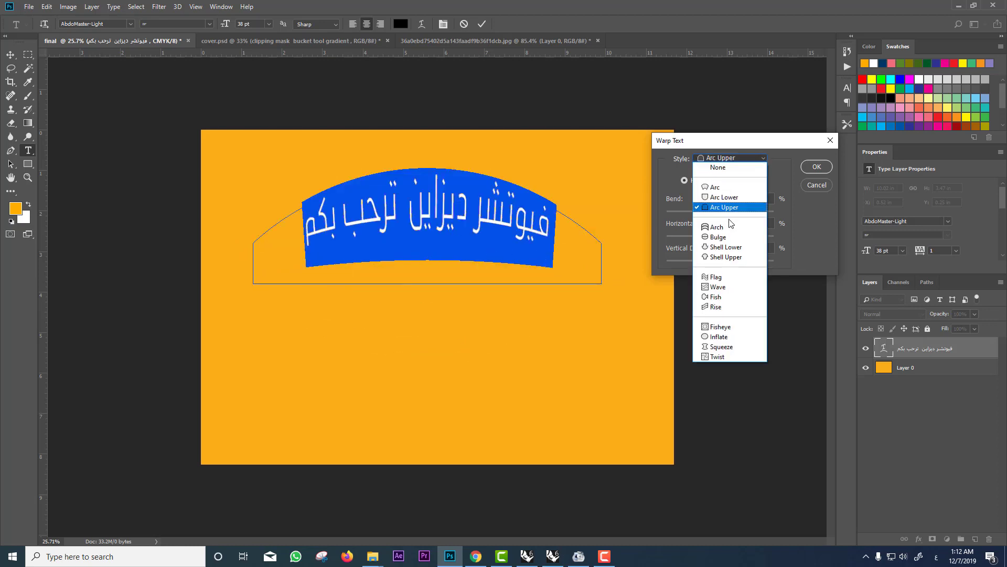
pyautogui.click(727, 247)
pyautogui.click(735, 158)
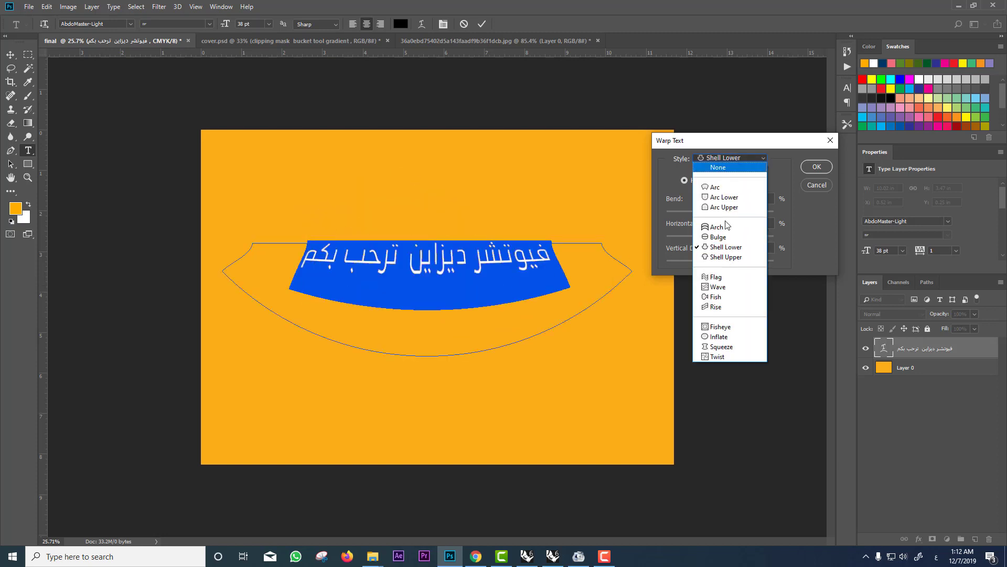
pyautogui.click(716, 268)
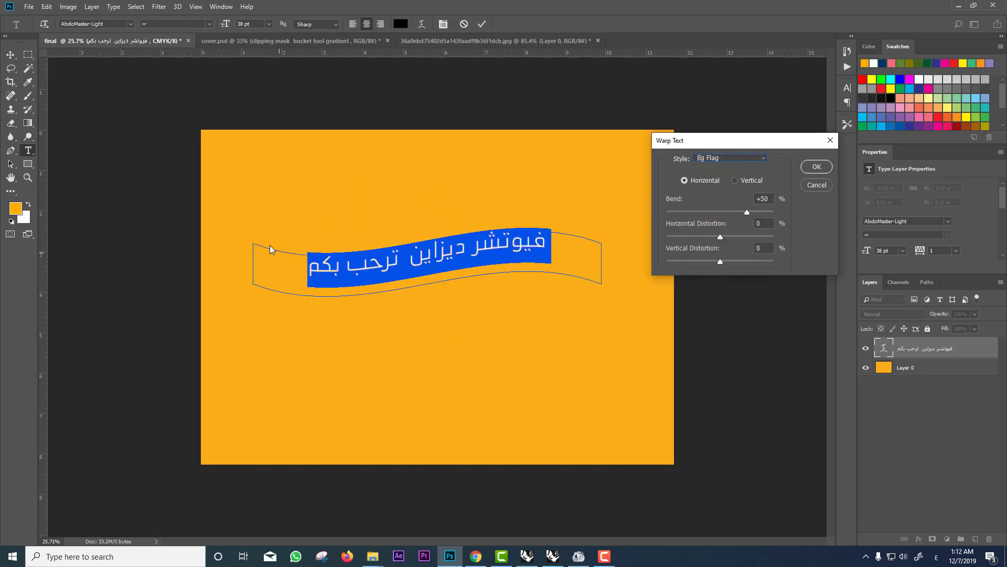
pyautogui.click(721, 159)
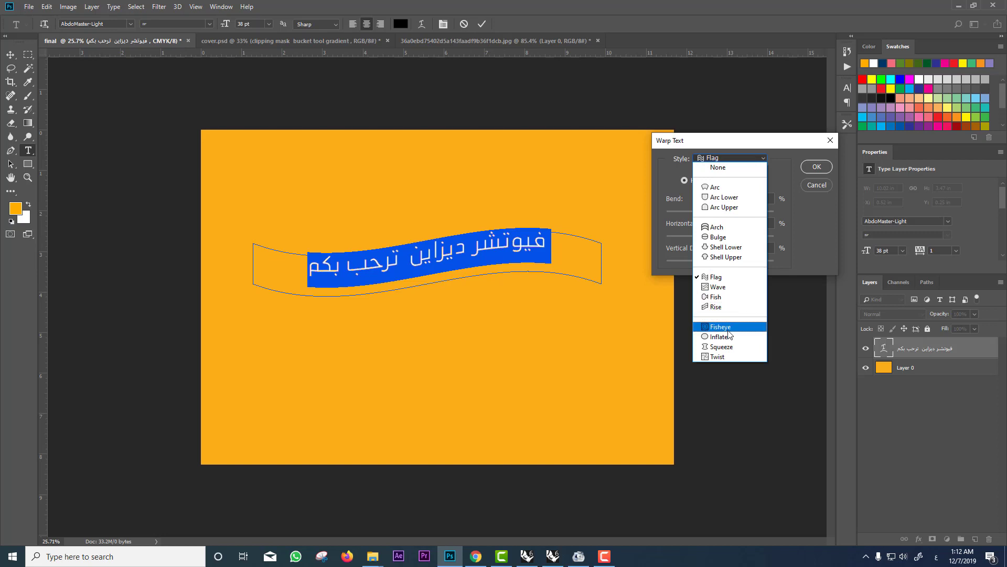
pyautogui.click(727, 328)
pyautogui.click(732, 157)
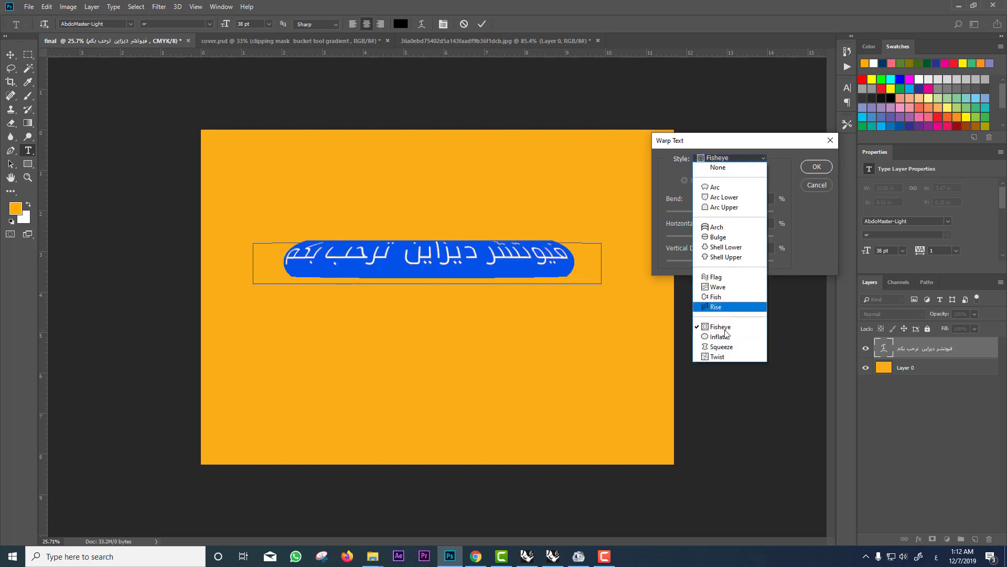
pyautogui.click(717, 357)
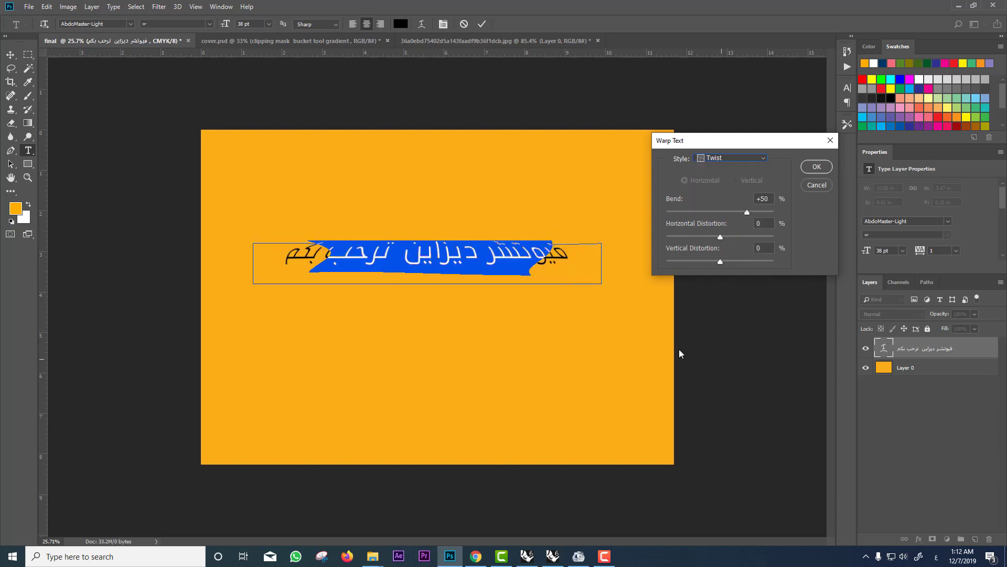
# Set the warp Style to None, confirm it, and commit the straight text
pyautogui.click(719, 159)
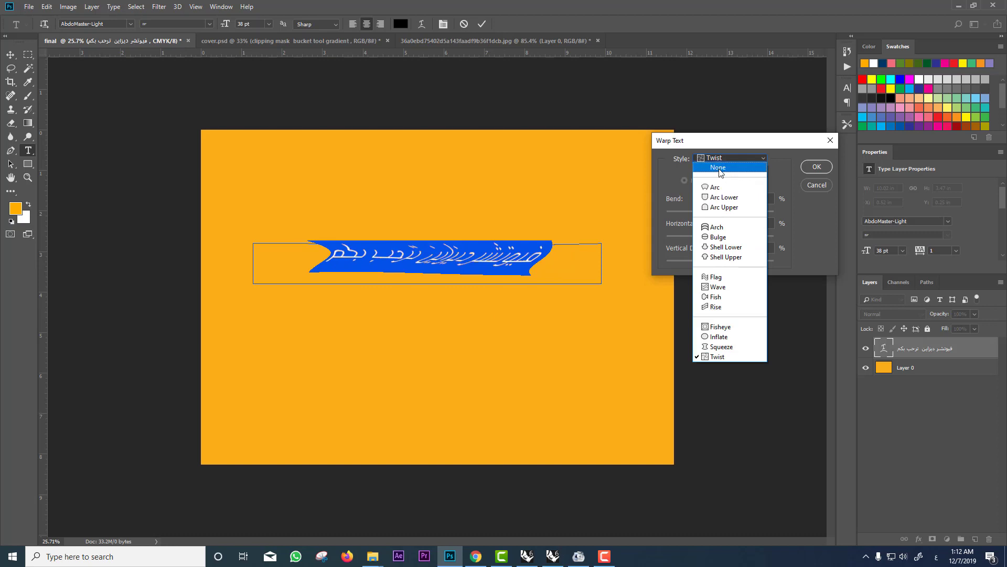
pyautogui.click(718, 166)
pyautogui.click(811, 168)
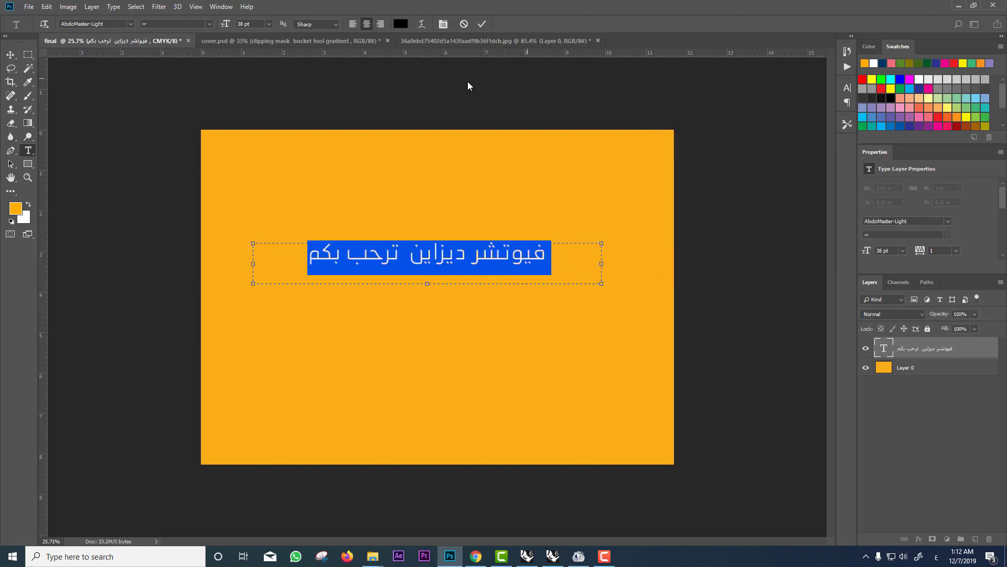
pyautogui.hotkey('ctrl', 'Return')
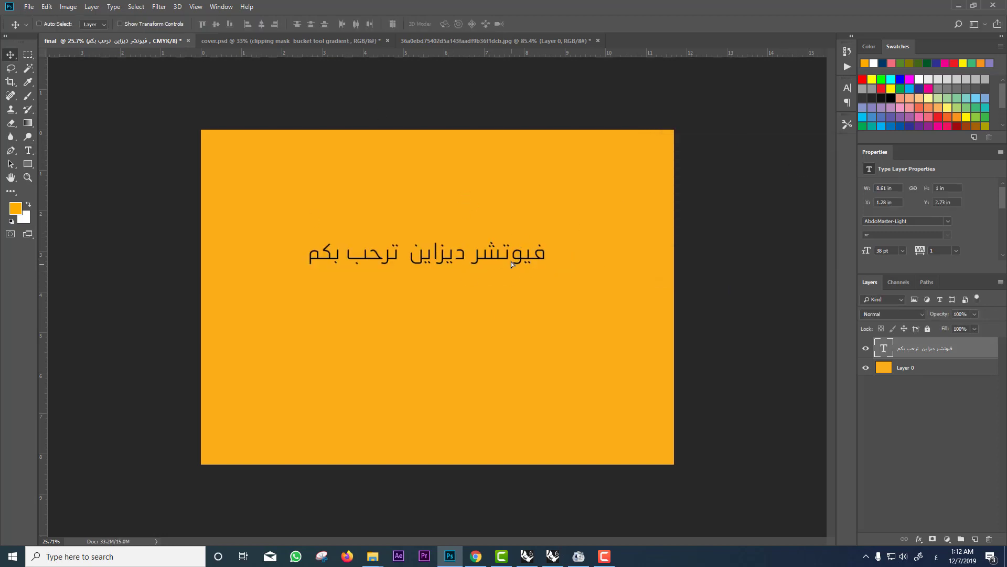
# Alt-drag the Arabic line downward twice, creating 'copy' and 'copy 2' as three stacked rows
pyautogui.moveTo(511, 263)
pyautogui.mouseDown()
pyautogui.moveTo(512, 235)
pyautogui.moveTo(493, 300)
pyautogui.mouseUp()
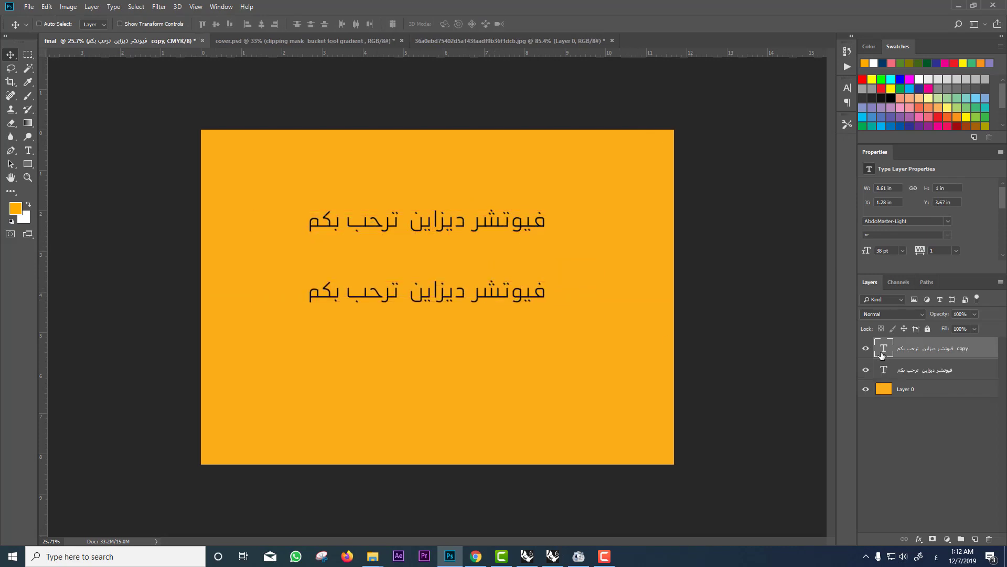
pyautogui.moveTo(578, 286)
pyautogui.mouseDown()
pyautogui.moveTo(517, 318)
pyautogui.moveTo(521, 348)
pyautogui.mouseUp()
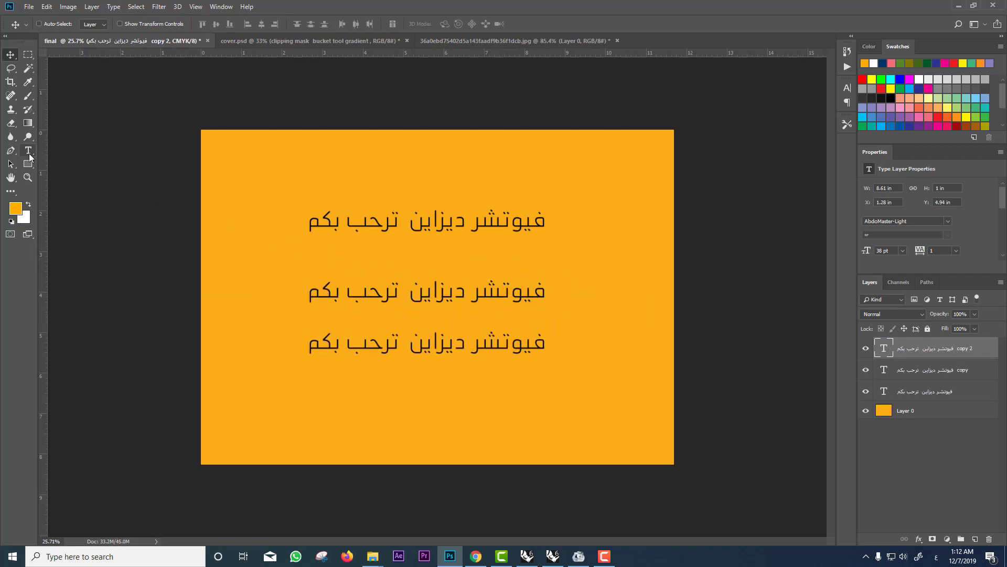
# With the Vertical Type Tool, type the Arabic phrase near the canvas's right edge
pyautogui.click(28, 151)
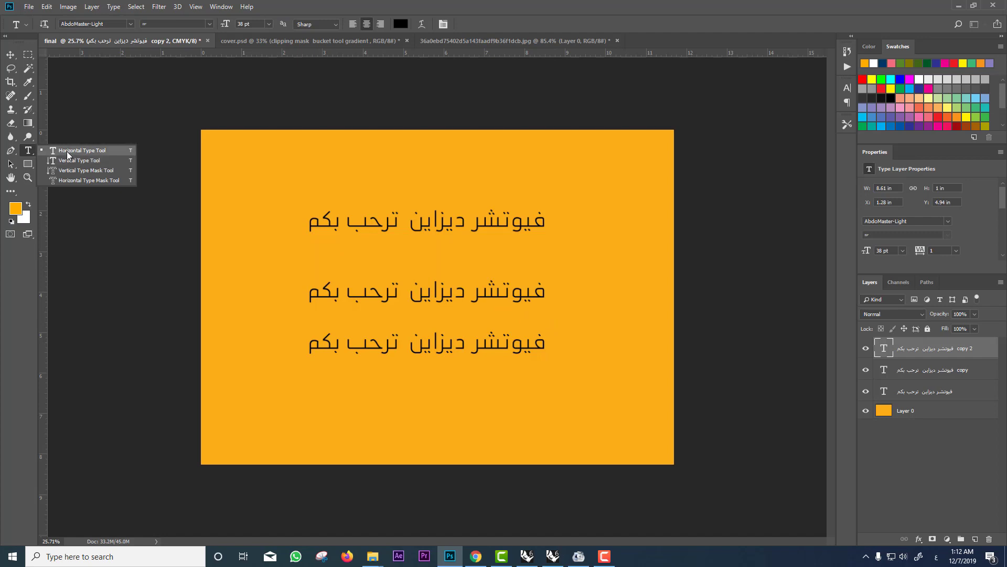
pyautogui.click(90, 160)
pyautogui.click(619, 169)
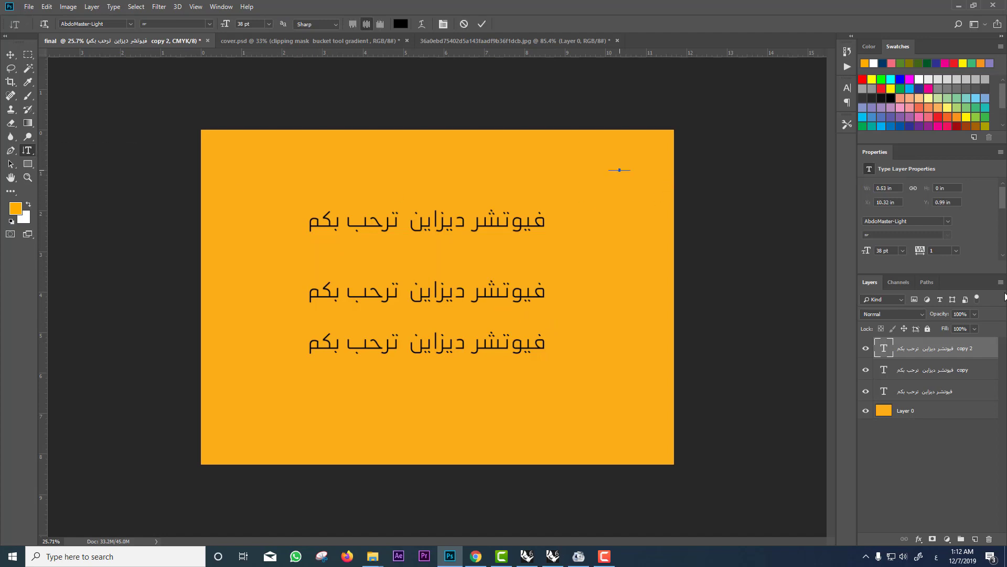
pyautogui.write('كطا')
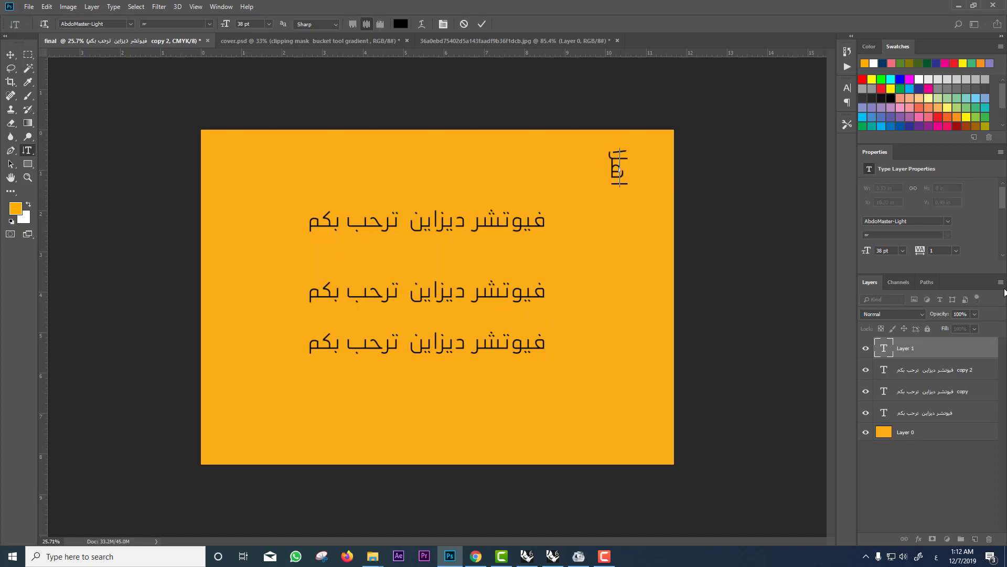
pyautogui.write('لا وسهلا')
# Give the vertical text top alignment and commit it
pyautogui.hotkey('ctrl', 'a')
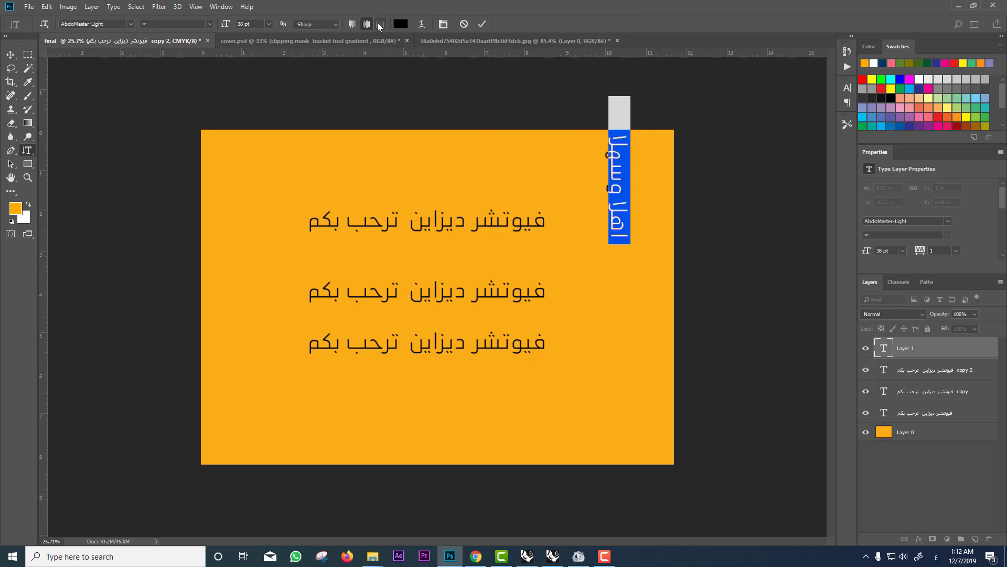
pyautogui.click(378, 25)
pyautogui.click(350, 24)
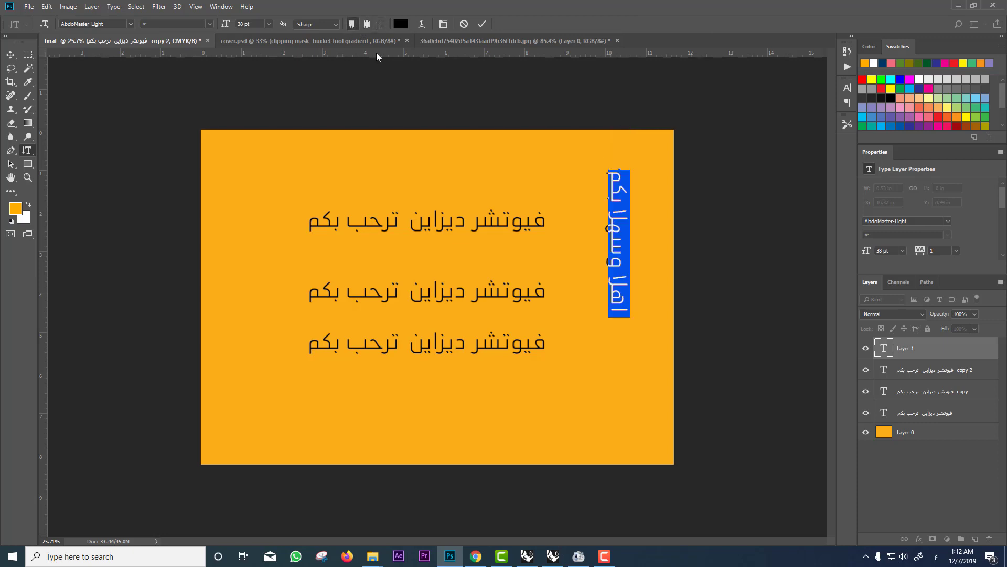
pyautogui.click(10, 55)
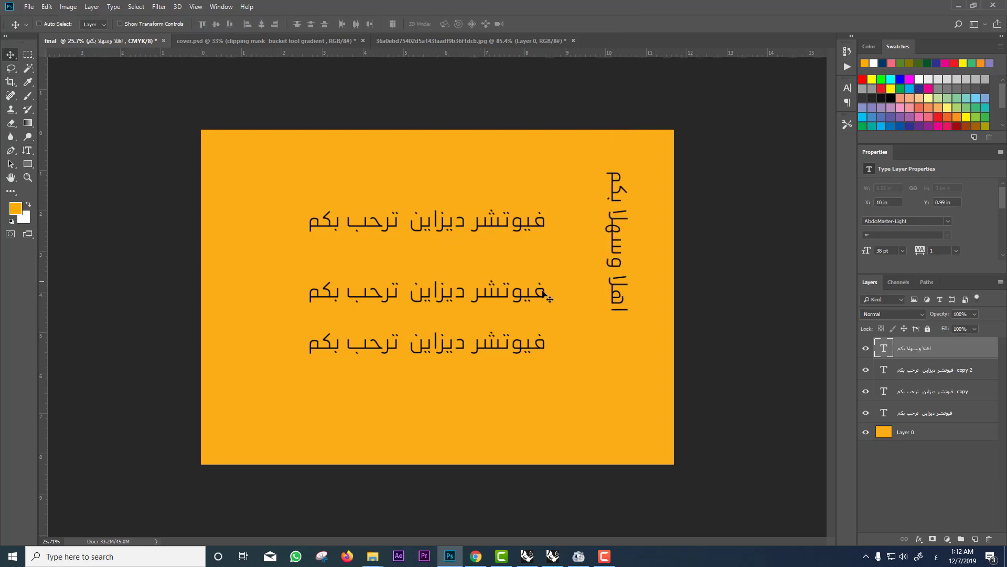
# Lower the vertical text along the right edge and test-rotate the top Arabic row
pyautogui.moveTo(625, 286); pyautogui.dragTo(625, 333)
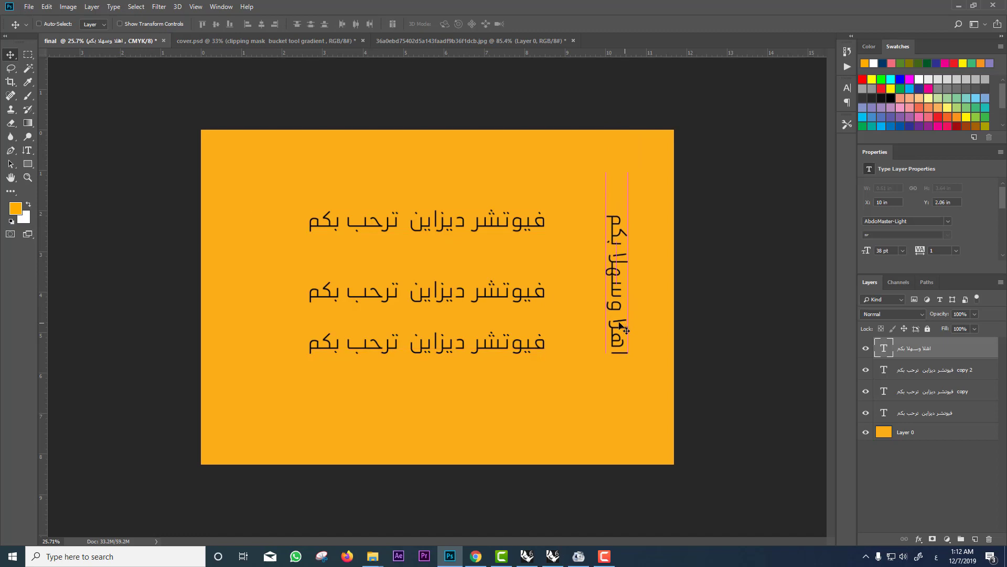
pyautogui.click(496, 226)
pyautogui.hotkey('ctrl', 't')
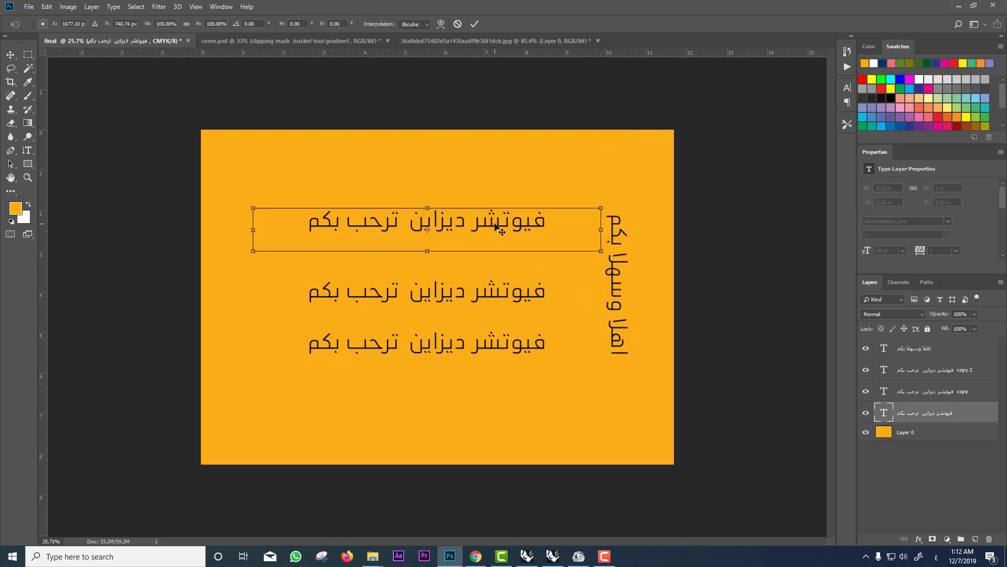
pyautogui.moveTo(588, 327)
pyautogui.mouseDown()
pyautogui.moveTo(389, 375)
pyautogui.moveTo(598, 302)
pyautogui.mouseUp()
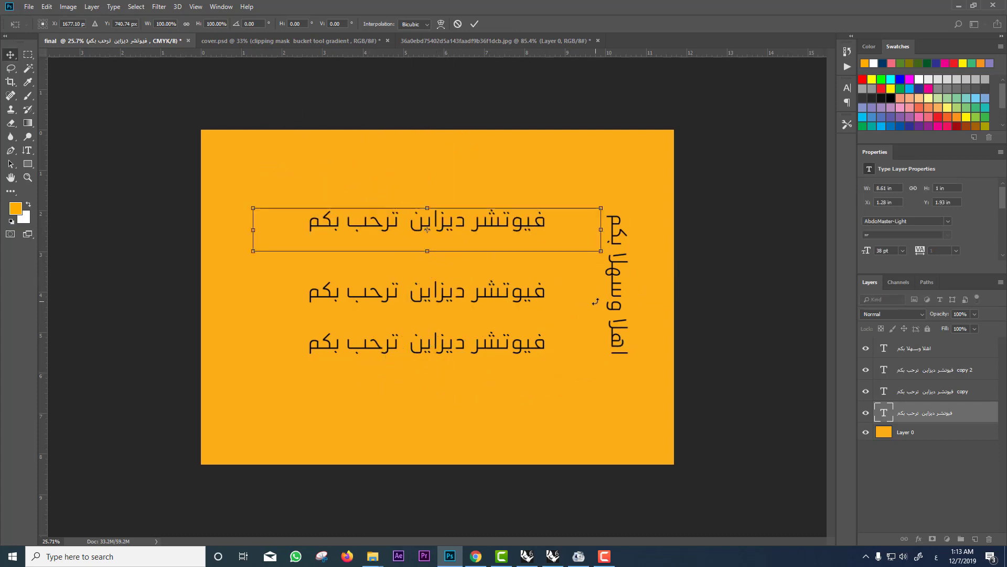
# Keep the top row straight and place it at X 1.39 in, Y 1.93 in above its copies
pyautogui.press('Return')
pyautogui.moveTo(524, 229); pyautogui.dragTo(563, 233)
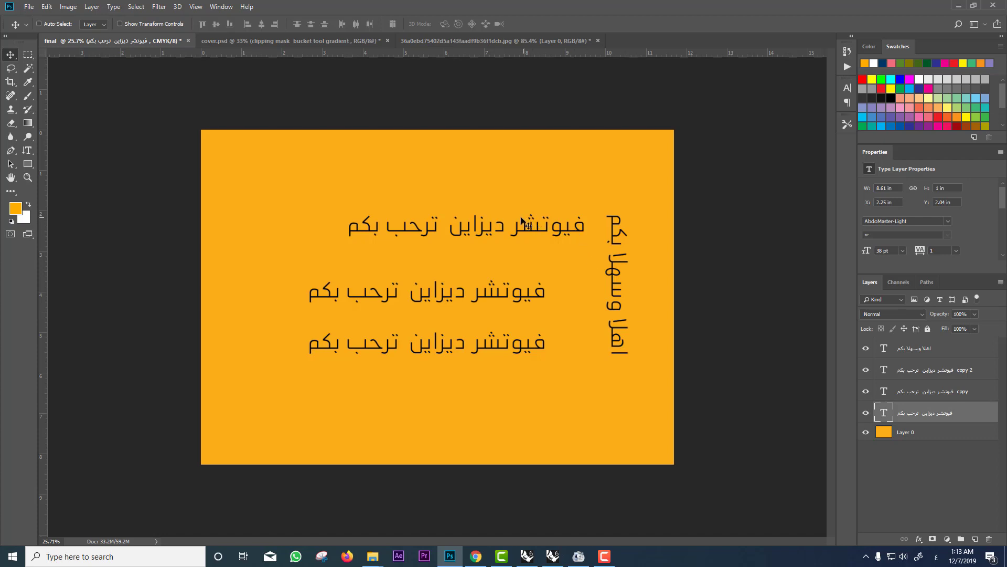
pyautogui.moveTo(523, 219); pyautogui.dragTo(490, 212)
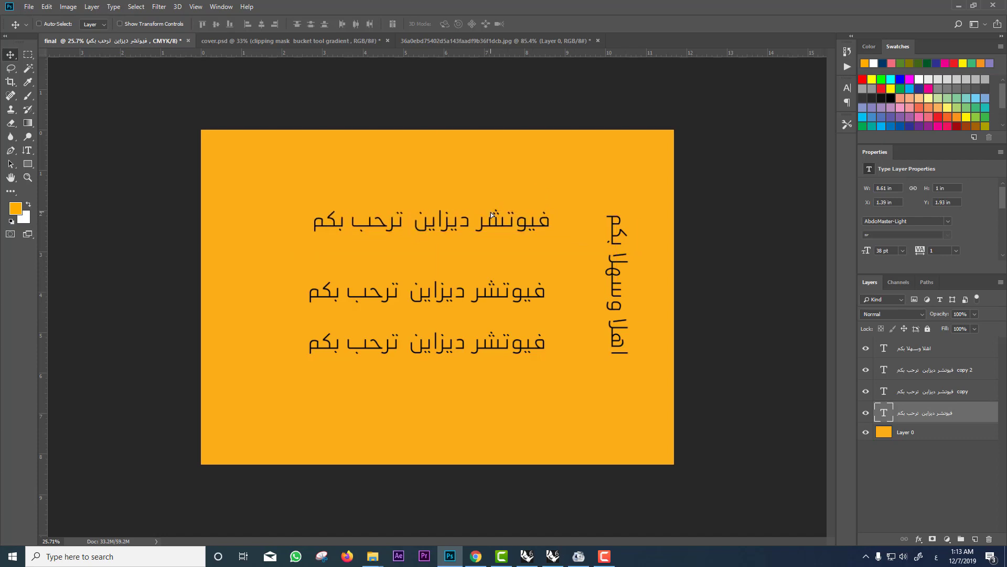